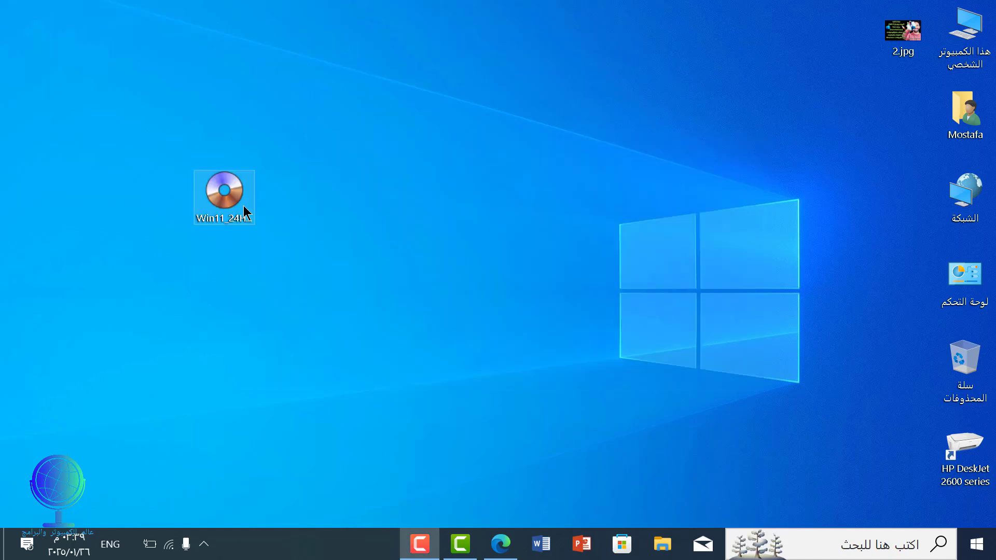
Move the Win11 24H2 disc image icon closer to the middle of the desktop
left_click_drag(239, 194, 380, 219)
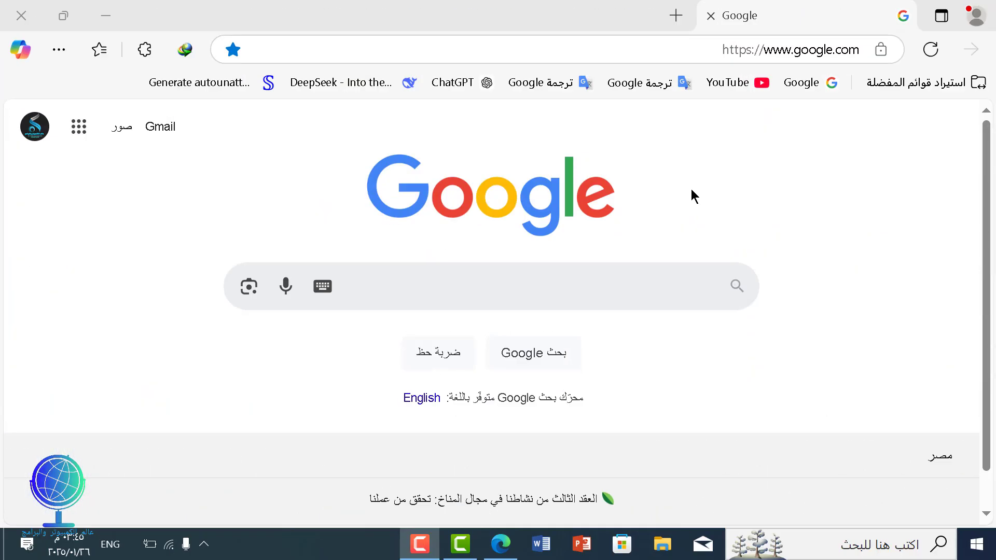
Search Google for anyburn and open the official AnyBurn website
right_click(679, 288)
left_click(651, 315)
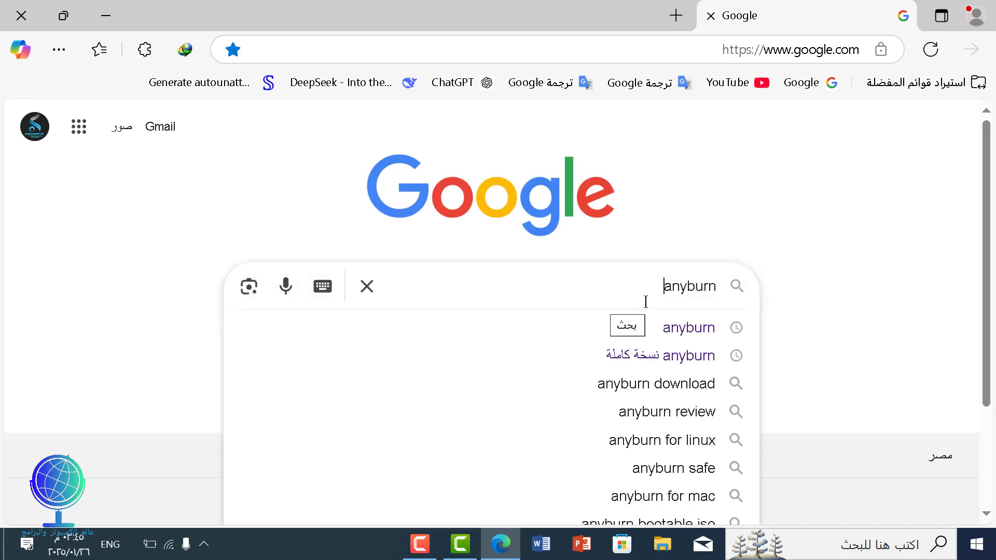
key("Return")
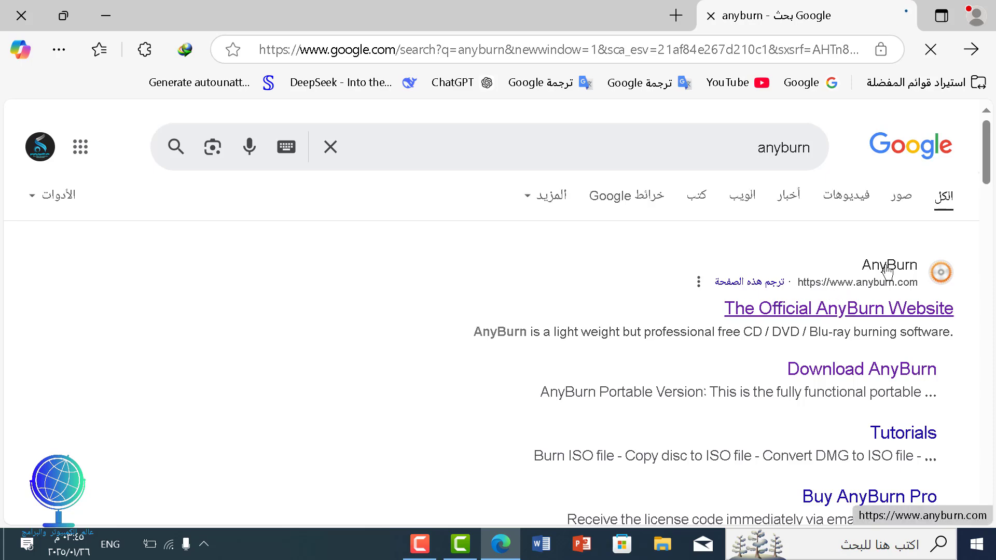
left_click(888, 270)
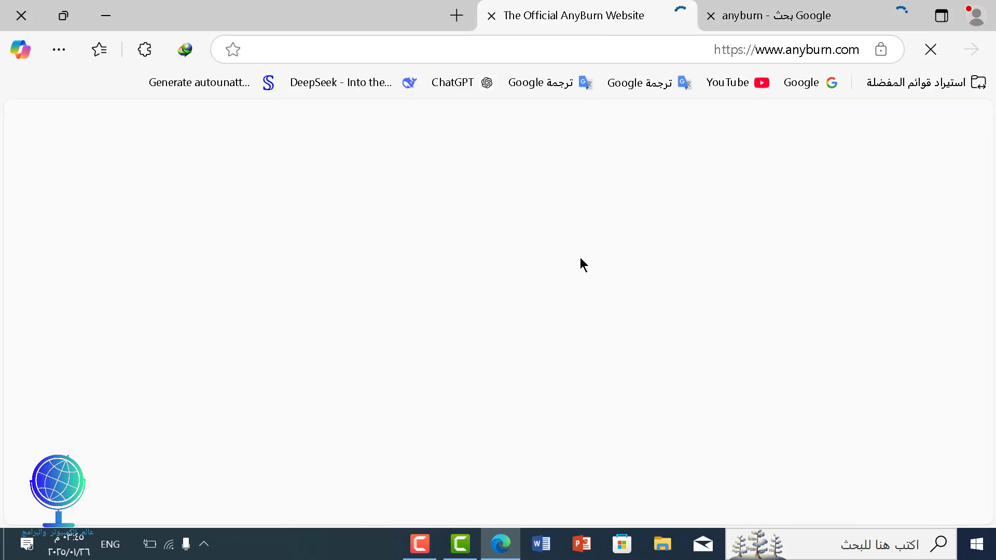
Download the 64-bit edition of AnyBurn Free from the AnyBurn download page and close the browser
scroll(451, 252, "down", 3)
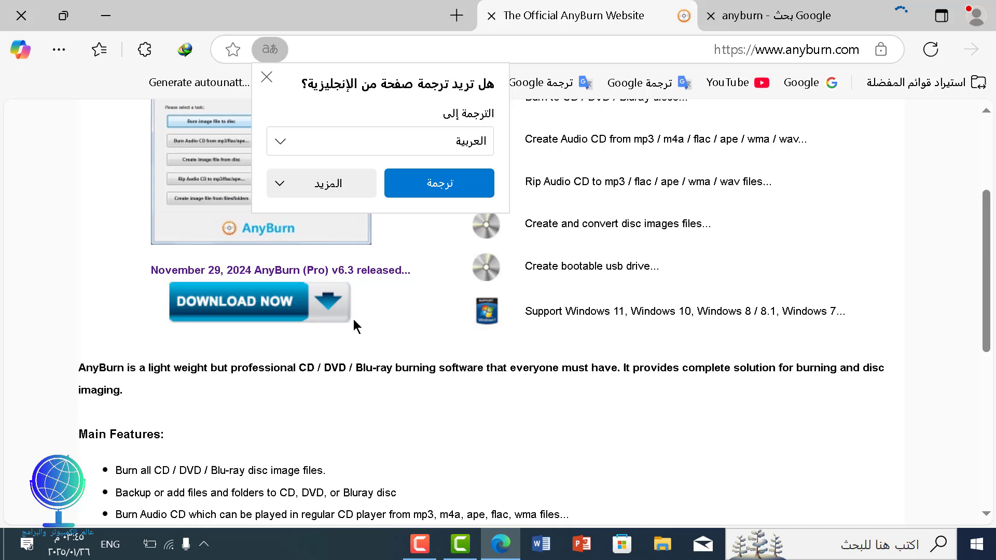
left_click(287, 316)
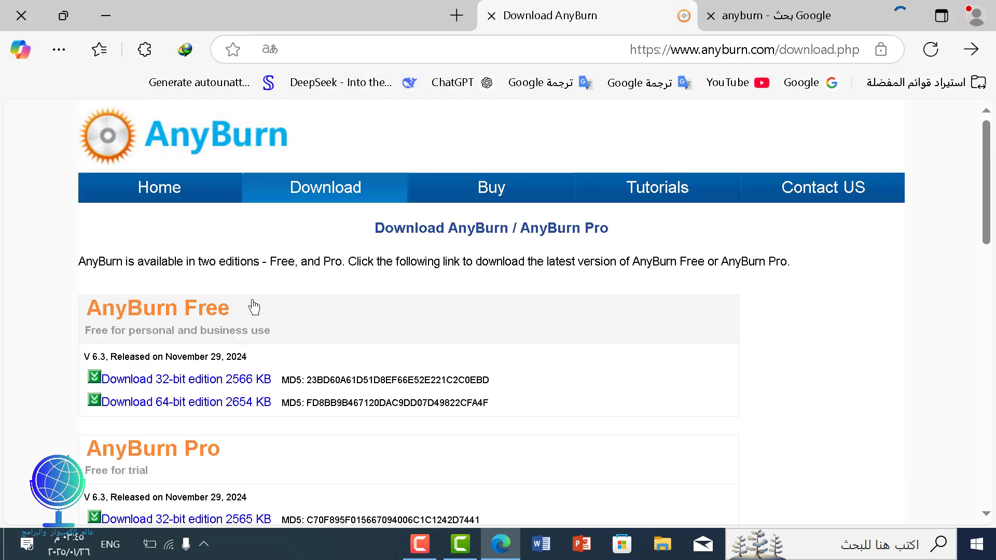
scroll(254, 307, "down", 5)
scroll(241, 256, "up", 2)
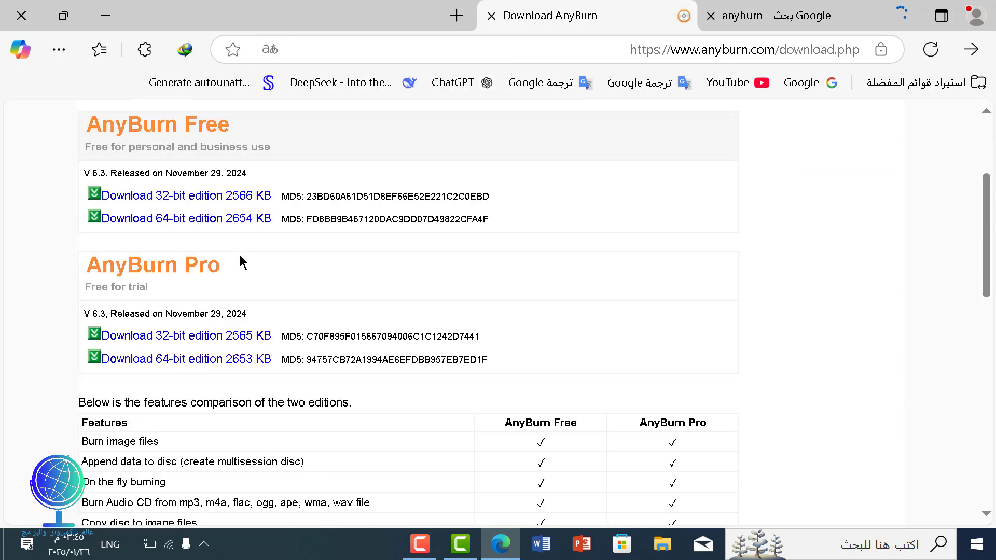
scroll(239, 254, "up", 2)
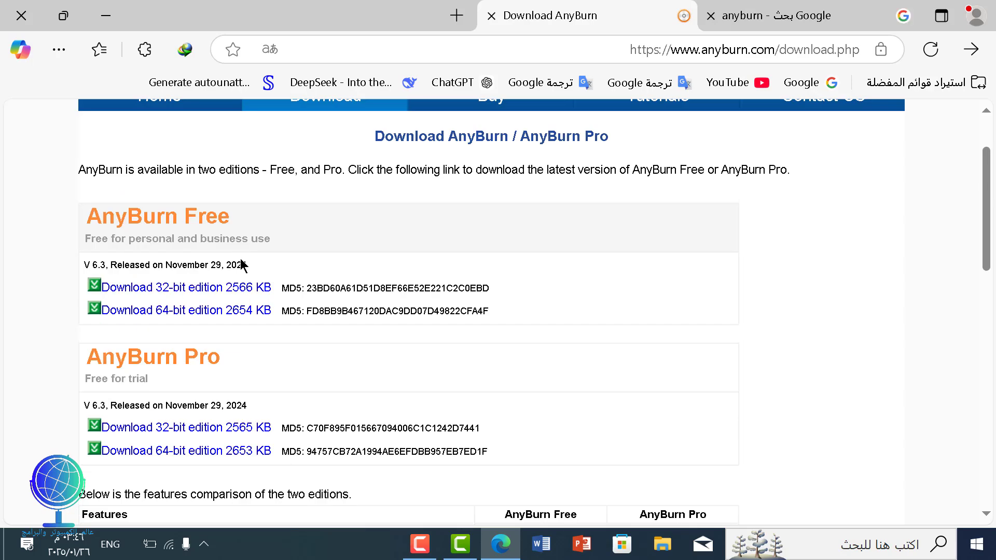
left_click(197, 313)
left_click(9, 21)
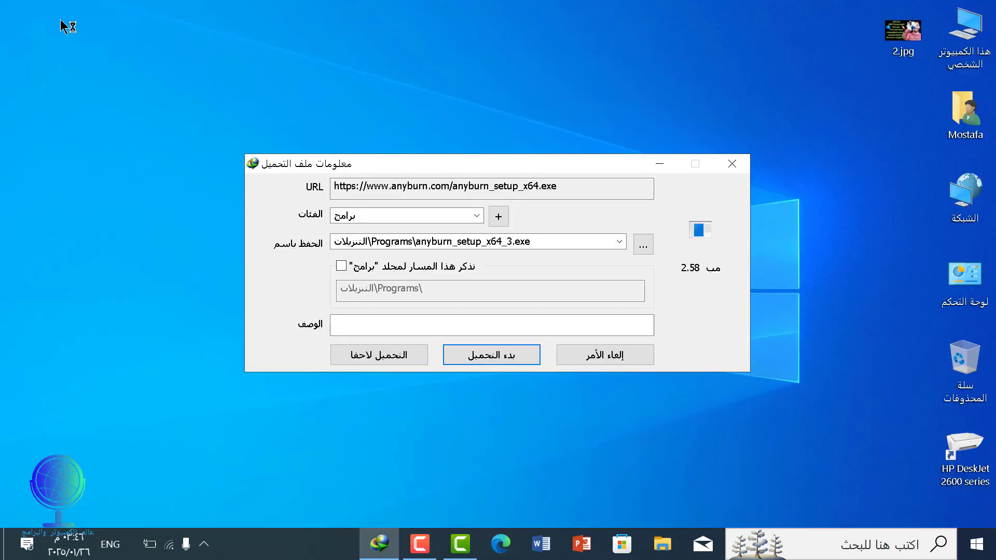
left_click(510, 354)
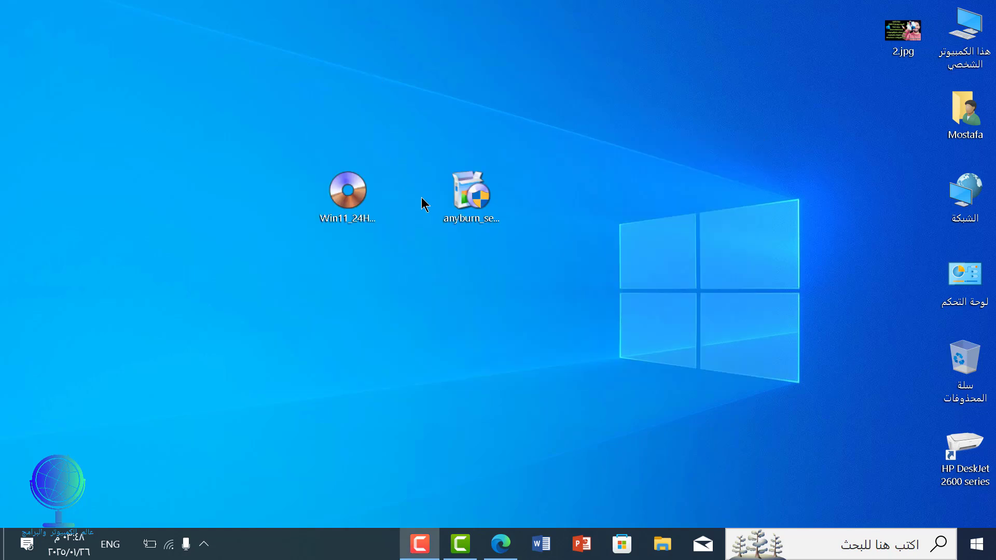
Install AnyBurn 6.3 from the downloaded setup file, accepting the license and keeping the desktop icon and launch options enabled
left_click(479, 198)
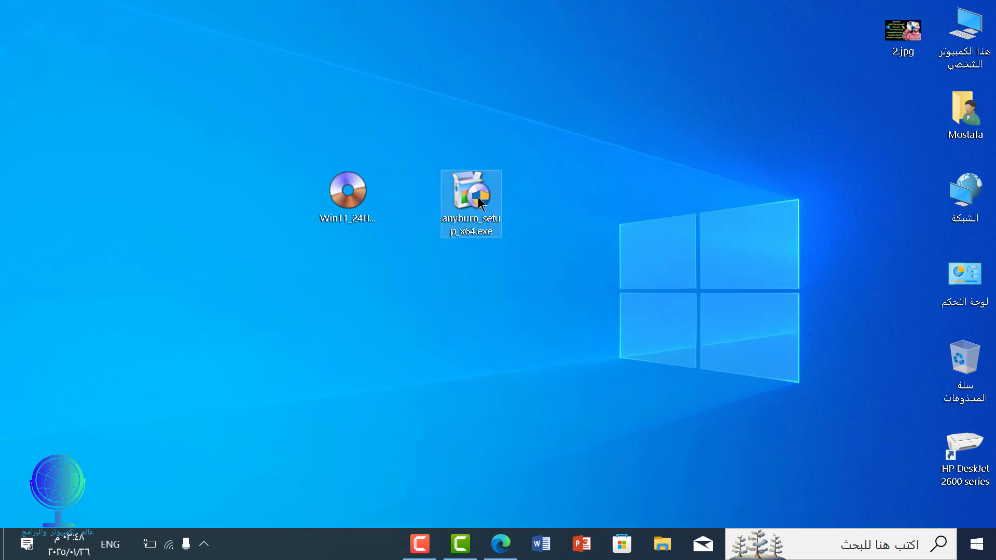
double_click(478, 198)
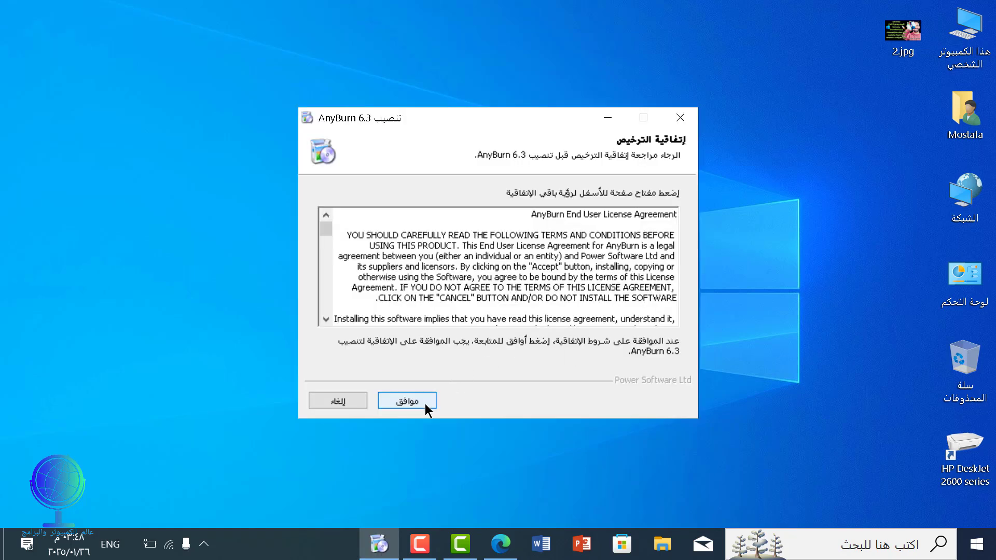
left_click(425, 404)
left_click(415, 401)
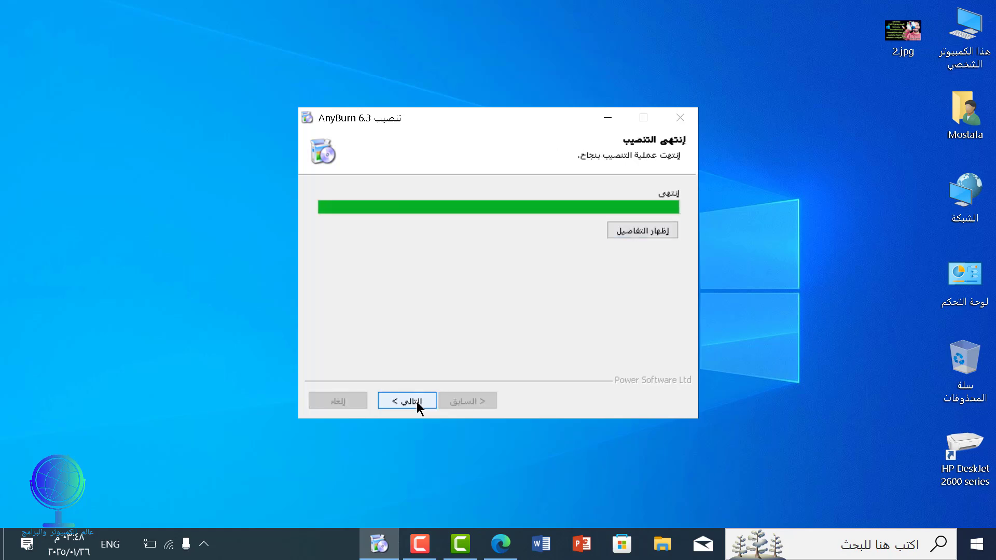
left_click(416, 401)
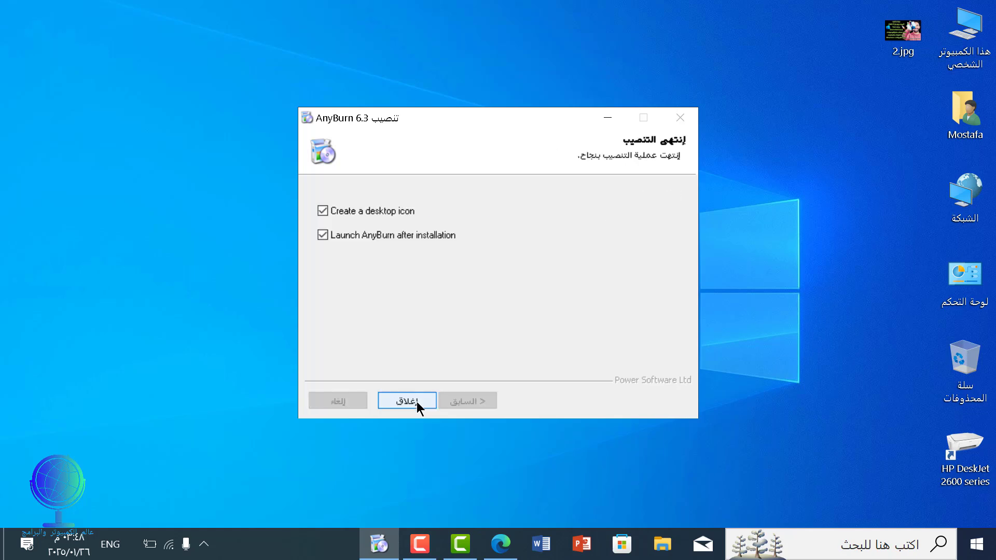
left_click(417, 401)
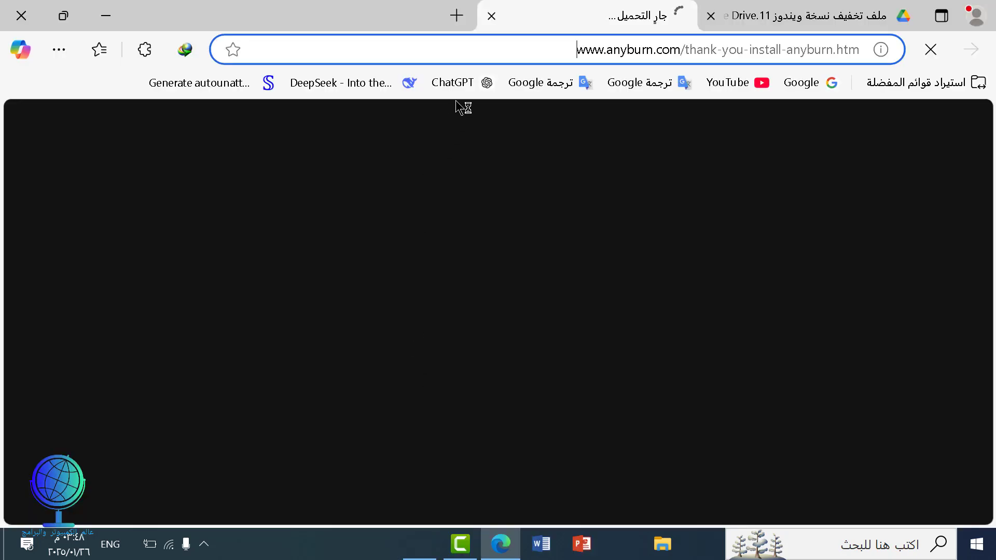
Close the AnyBurn thank-you page, minimize the browser and close the AnyBurn window
left_click(489, 17)
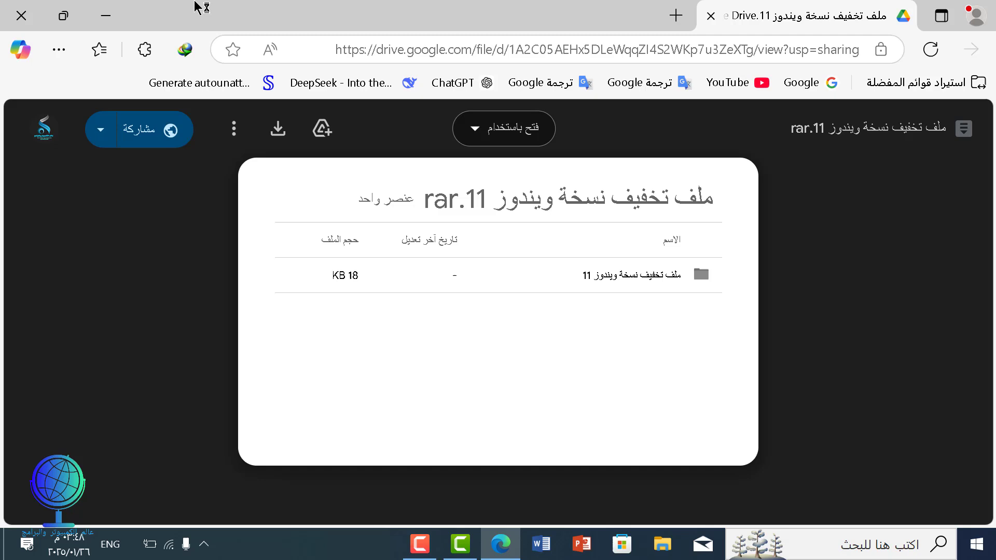
left_click(106, 15)
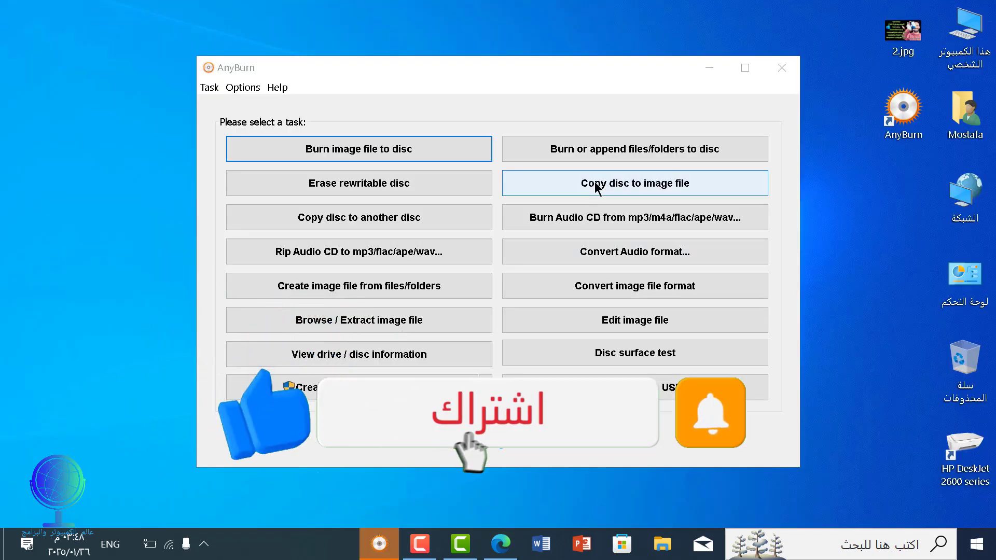
left_click(781, 68)
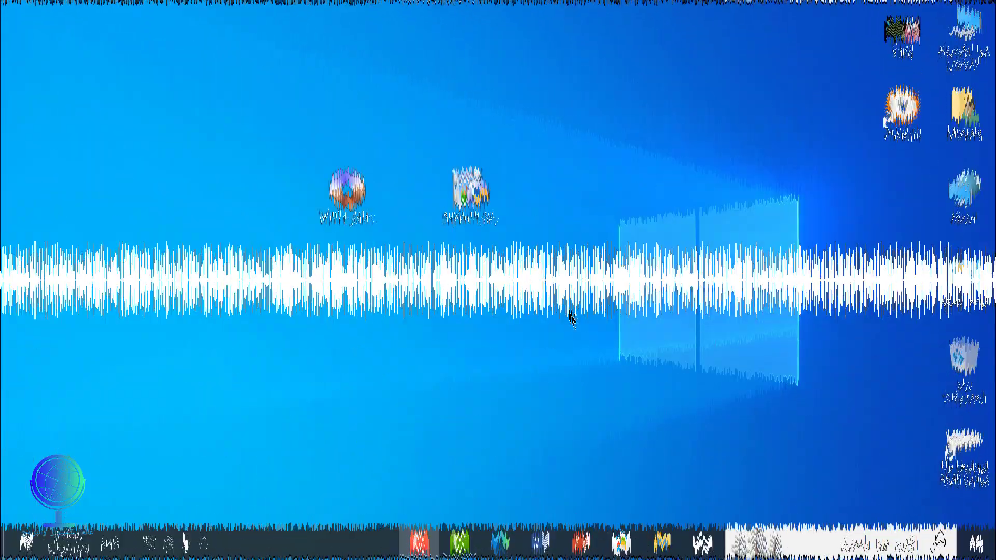
Switch to Microsoft Edge and open the copied Google Drive link to the Windows 11 lightening archive
left_click(501, 544)
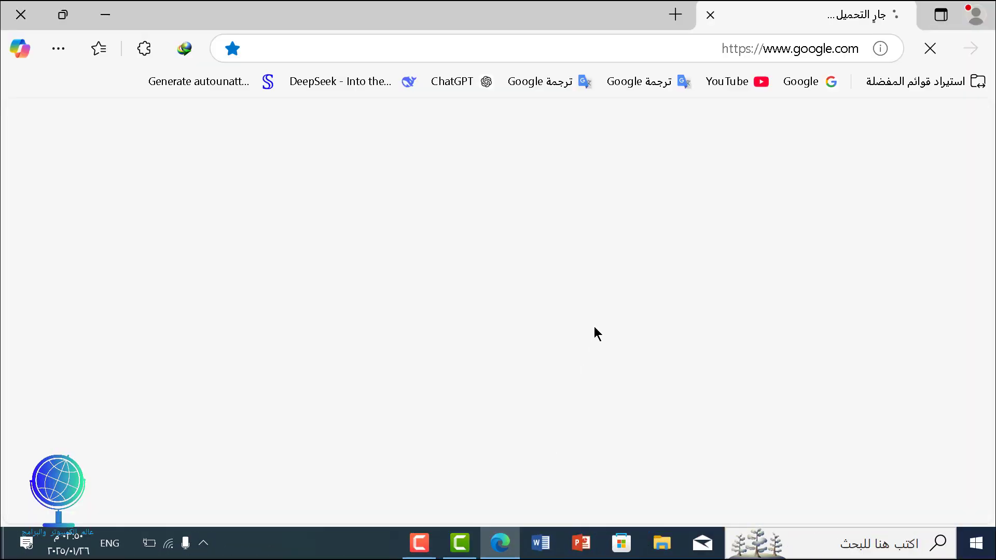
left_click(725, 50)
right_click(724, 50)
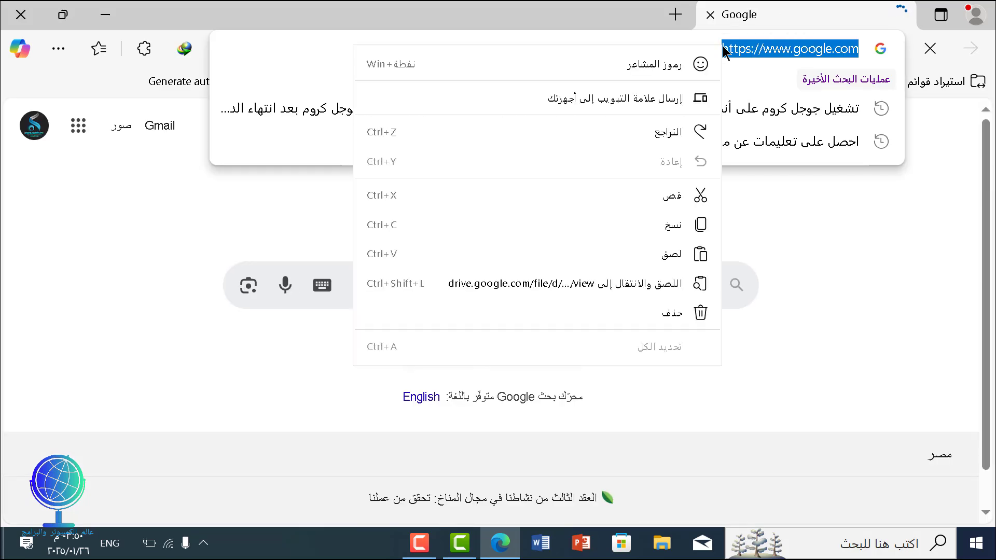
left_click(684, 255)
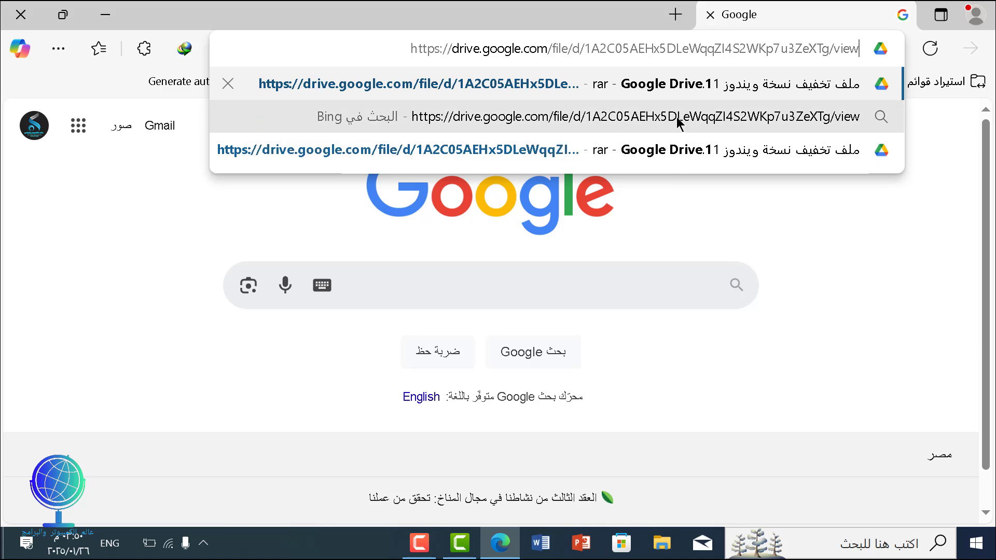
left_click(673, 88)
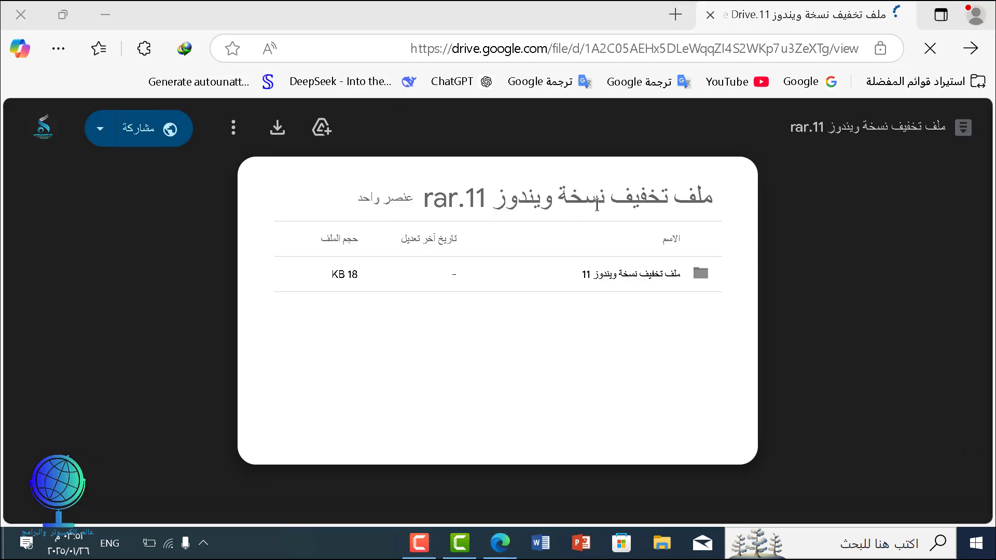
Download the archive "ملف تخفيف نسخة ويندوز 11.rar" from Google Drive, closing the browser and the download-complete dialog
left_click(277, 127)
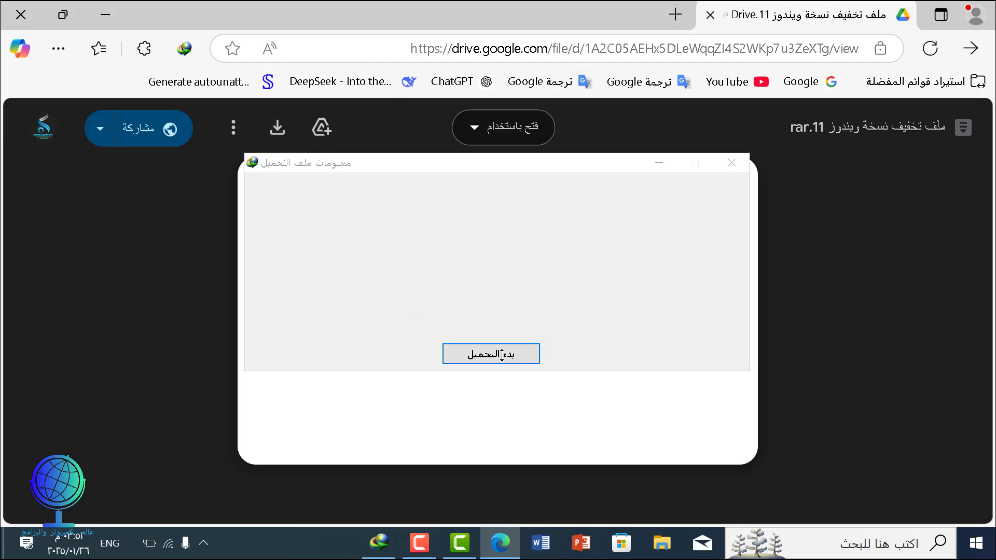
left_click(502, 354)
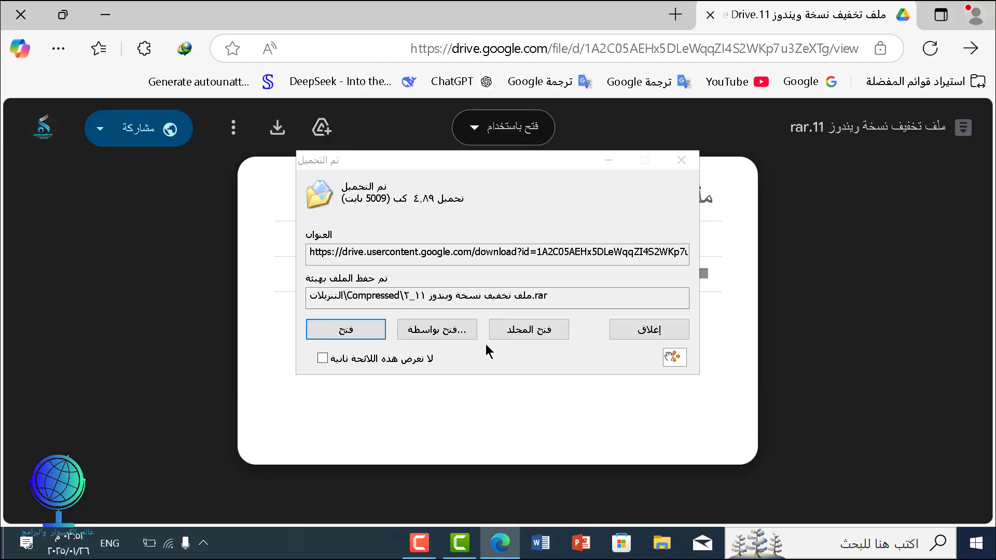
left_click(19, 14)
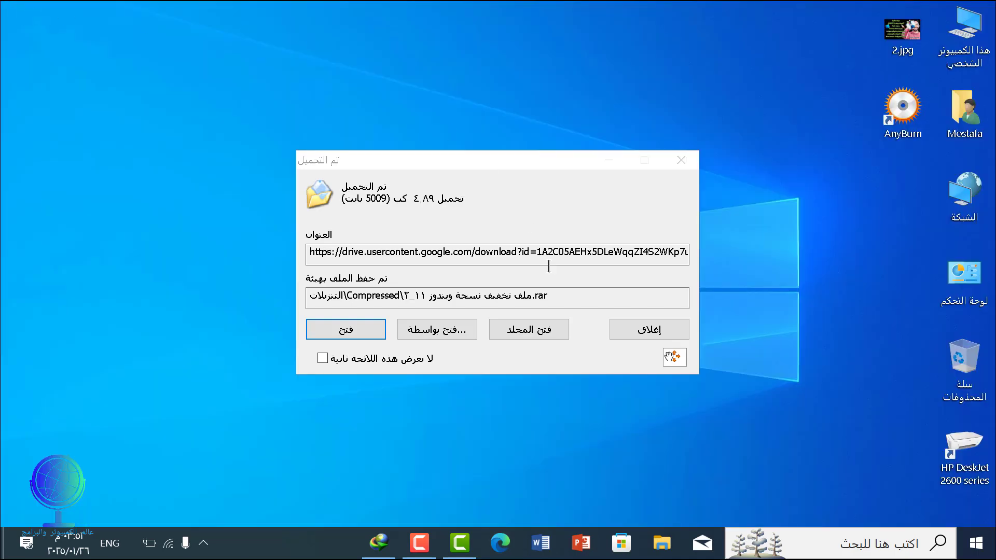
left_click(626, 334)
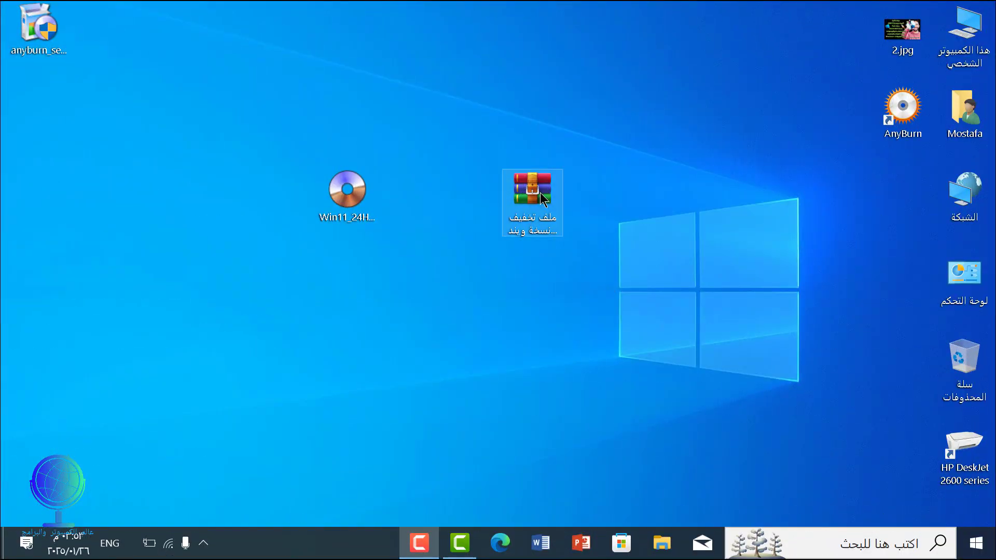
Place the downloaded RAR archive beside the Win11 disc image and extract it directly onto the desktop
left_click_drag(540, 192, 472, 186)
right_click(471, 185)
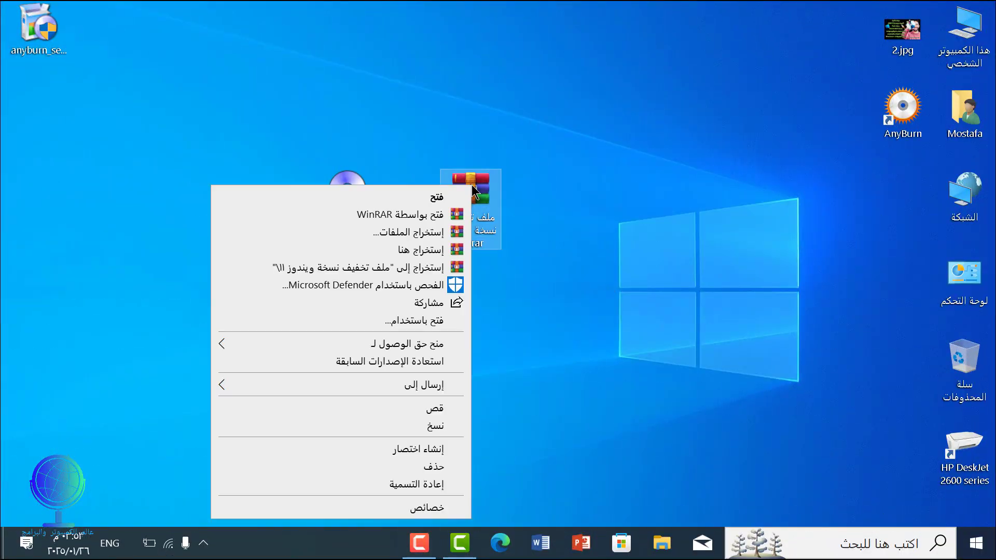
left_click(443, 249)
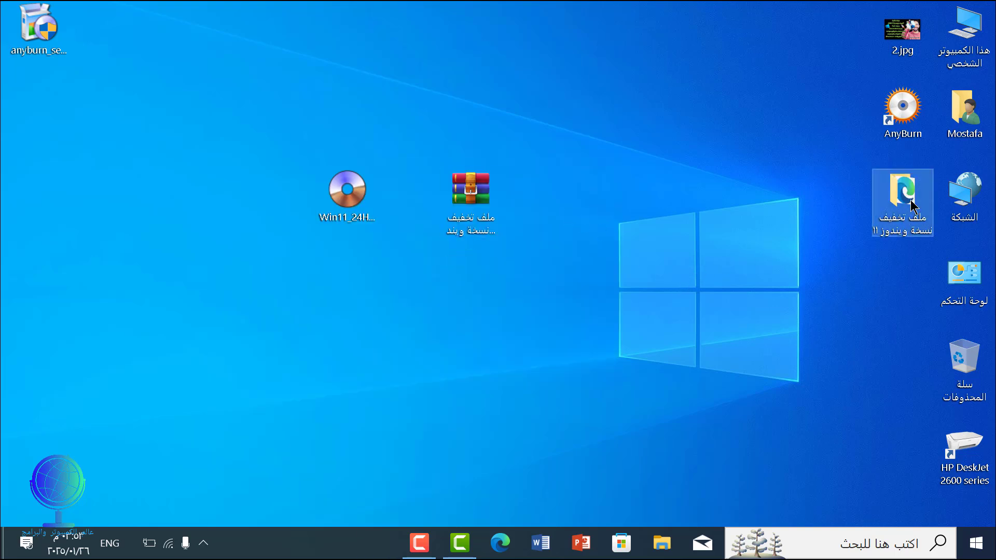
Copy autounattend.xml from the extracted folder "ملف تخفيف نسخة ويندوز 11" onto the desktop
double_click(831, 243)
left_click(816, 177)
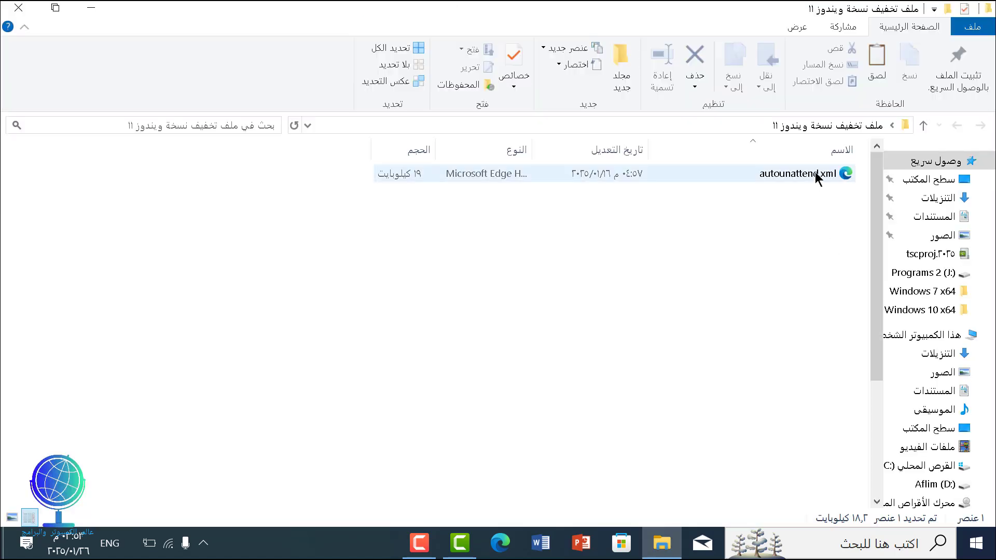
right_click(816, 176)
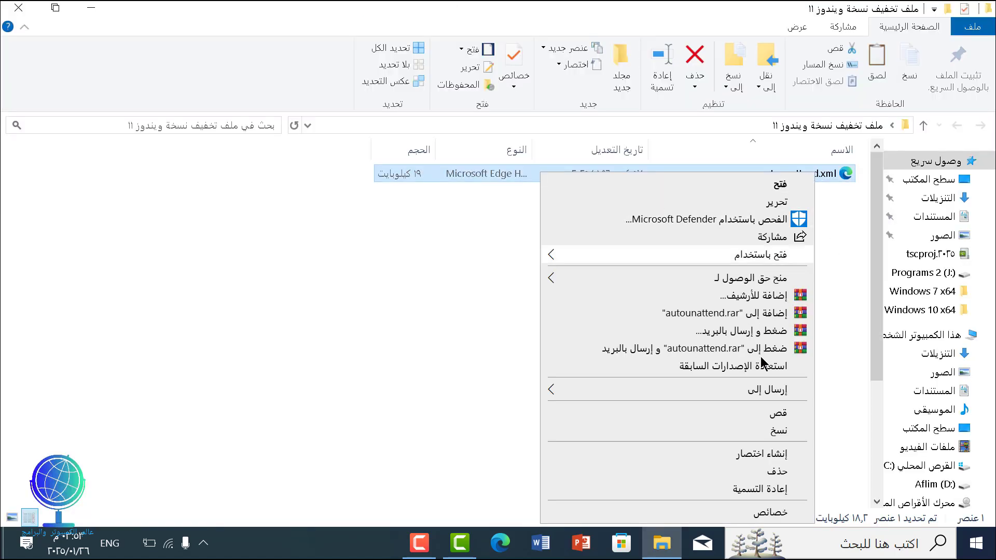
left_click(773, 421)
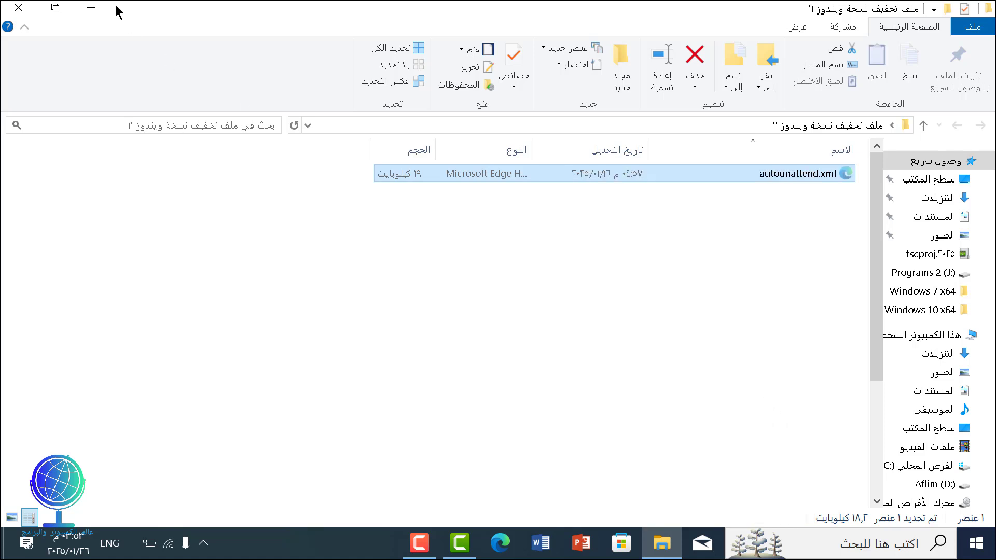
left_click(18, 8)
right_click(640, 152)
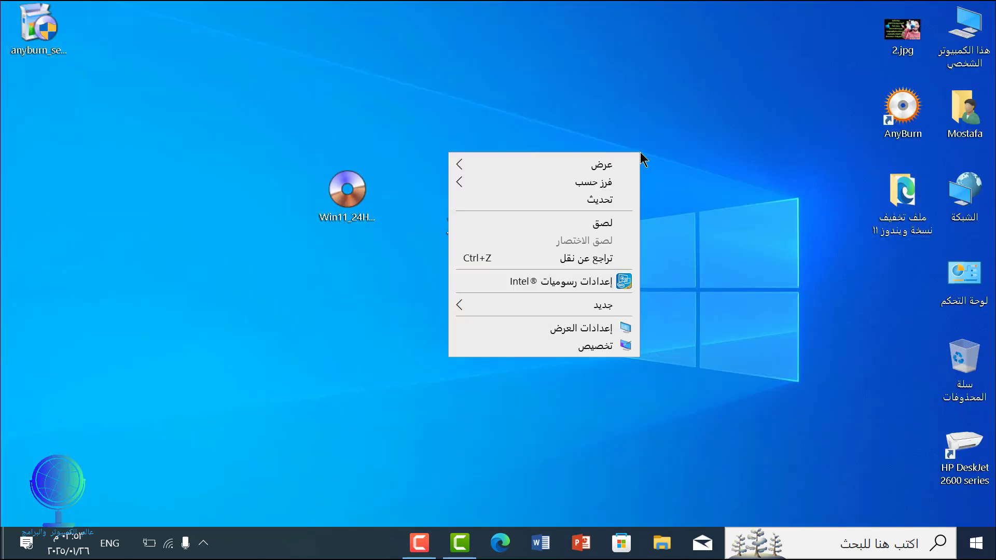
left_click(611, 219)
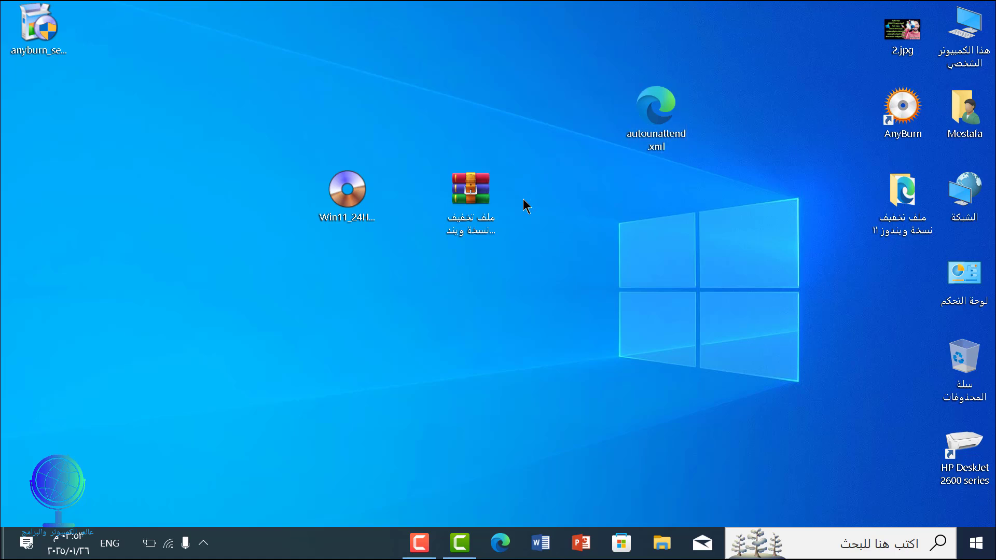
Move the RAR archive out of the way, below the AnyBurn setup file on the desktop
left_click(483, 192)
right_click(483, 192)
left_click(487, 171)
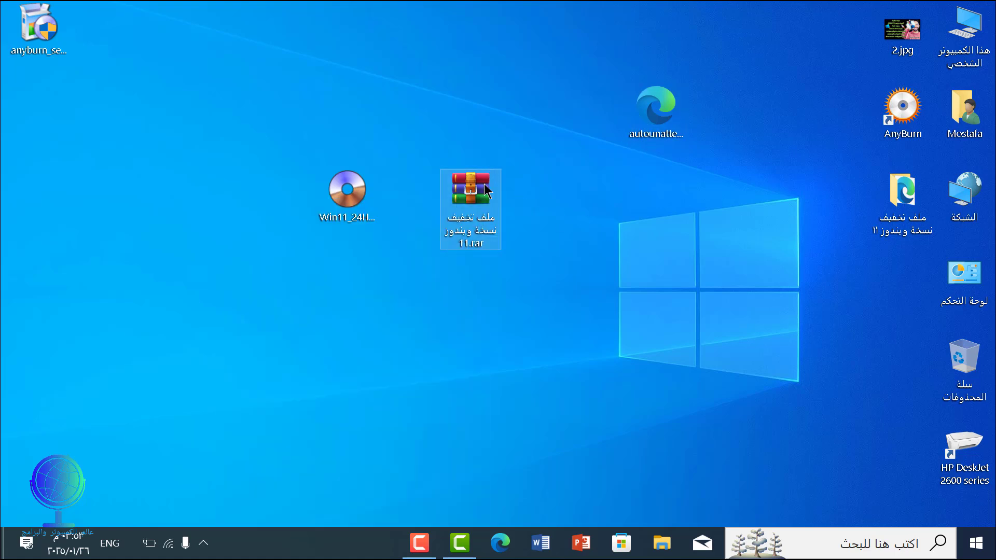
left_click_drag(488, 176, 31, 171)
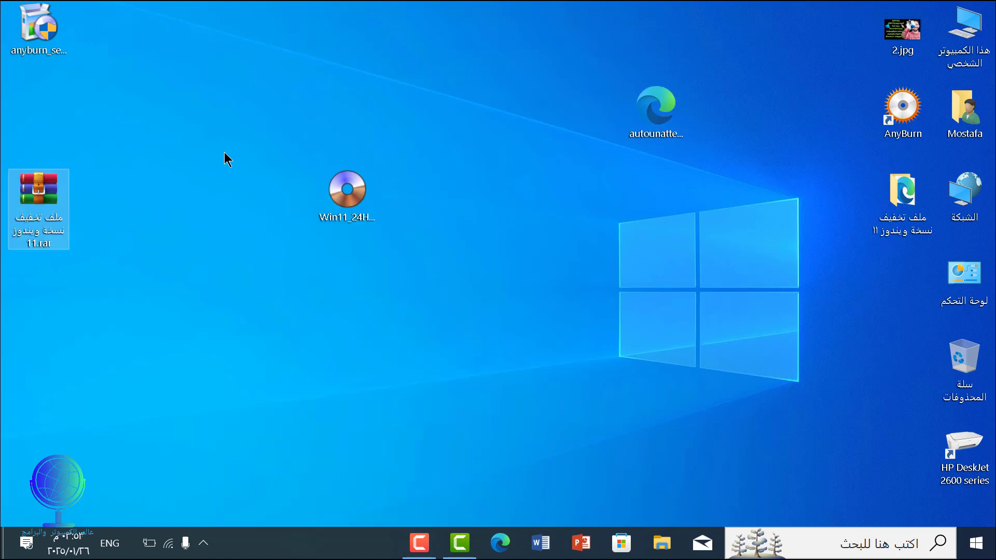
Delete the extracted folder "ملف تخفيف نسخة ويندوز 11" from the desktop
left_click(912, 195)
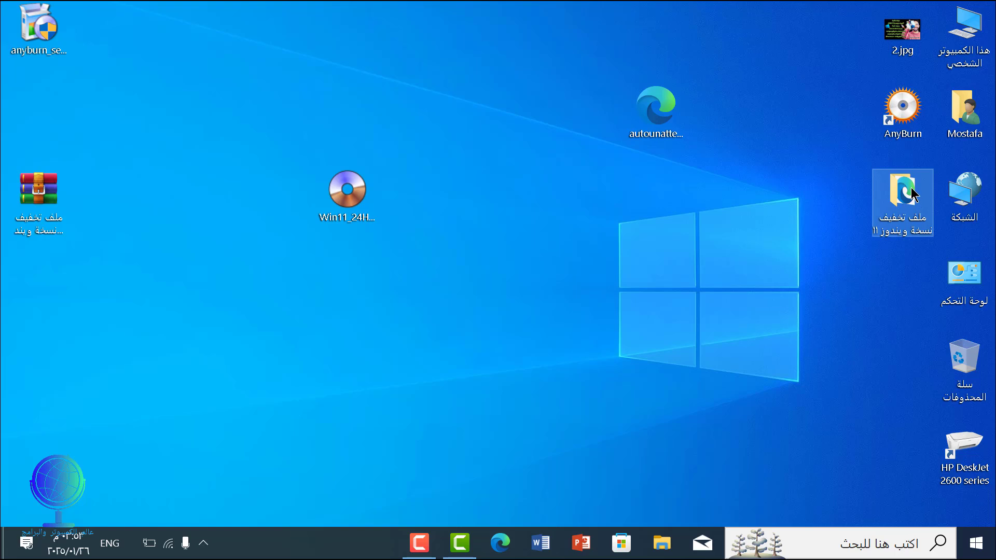
right_click(911, 195)
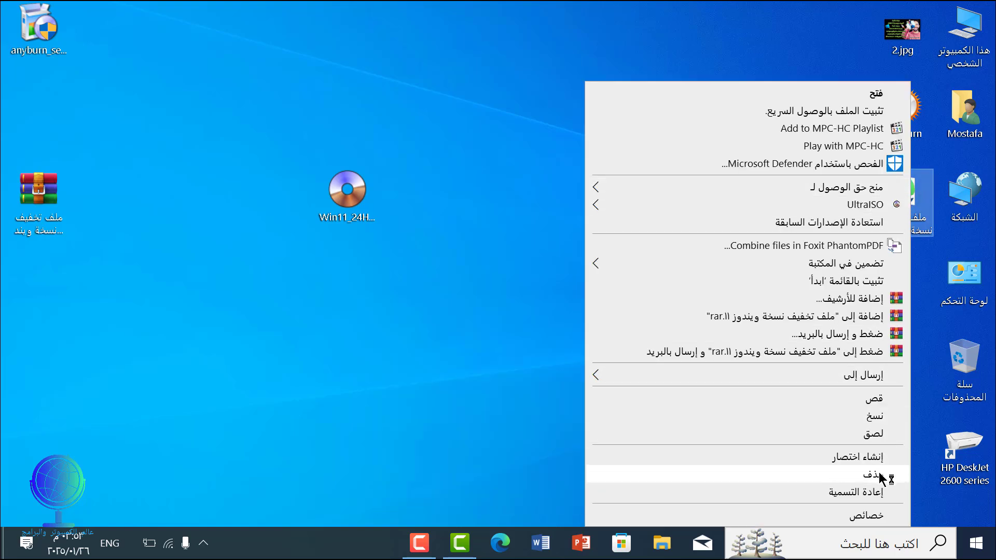
left_click(867, 454)
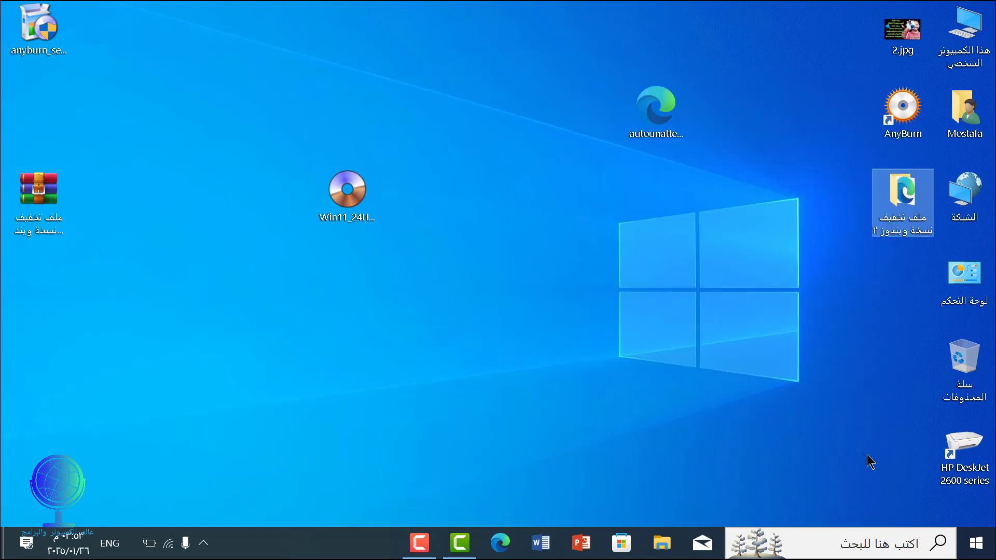
Launch AnyBurn, minimise its window, and place autounattend.xml beside the Win11 disc image on the desktop
double_click(912, 112)
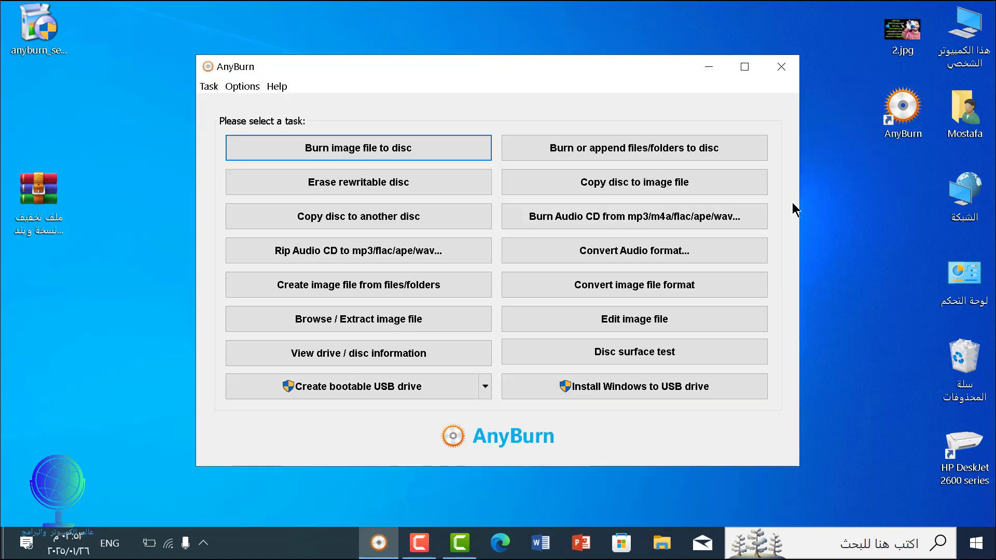
left_click(712, 68)
left_click_drag(662, 107, 415, 197)
Dismiss the IDM warning dialog and close the browser page it opens
double_click(396, 195)
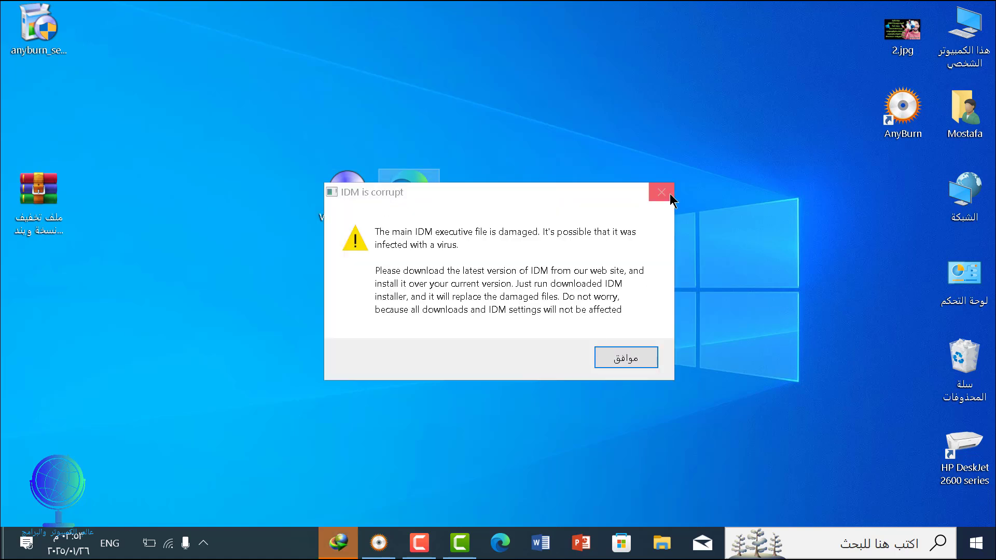
left_click(662, 192)
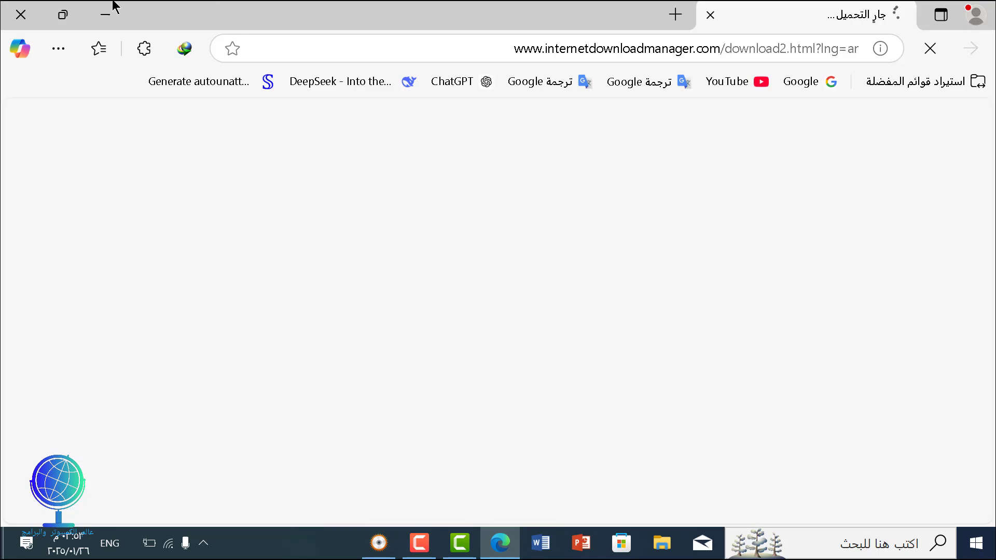
left_click(32, 21)
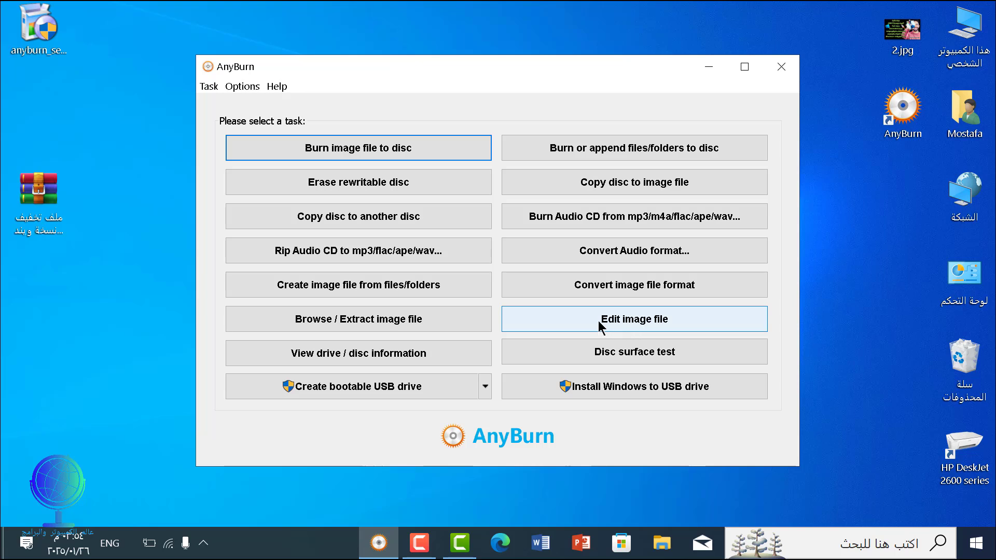
Open Win11_24H2_Arabic_x64.iso from the desktop for editing with AnyBurn's Edit image file task
left_click(611, 319)
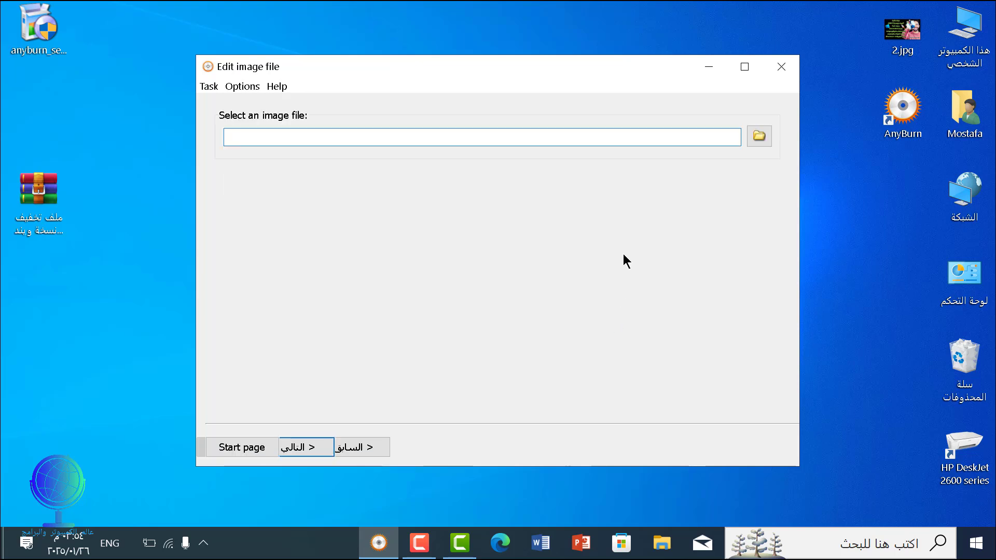
left_click(759, 137)
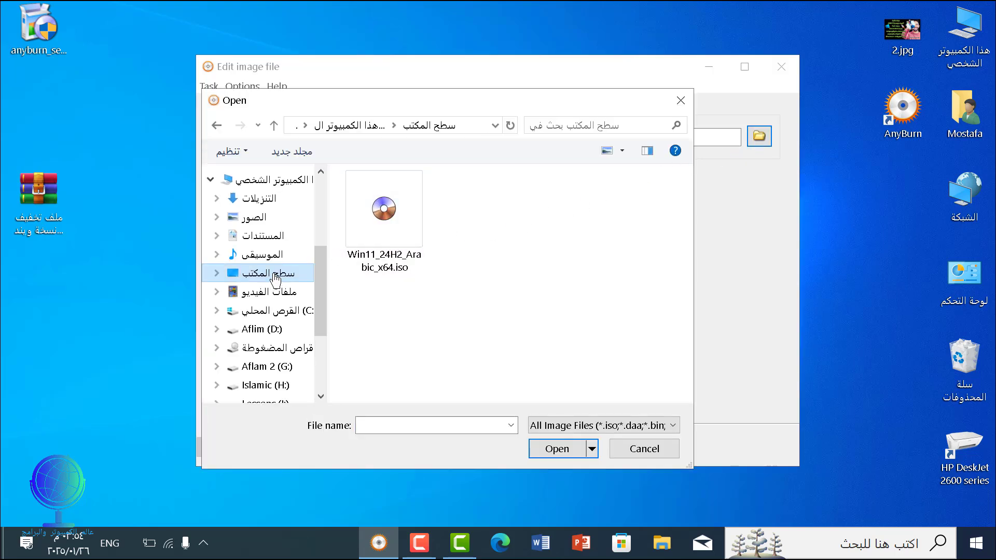
left_click(382, 230)
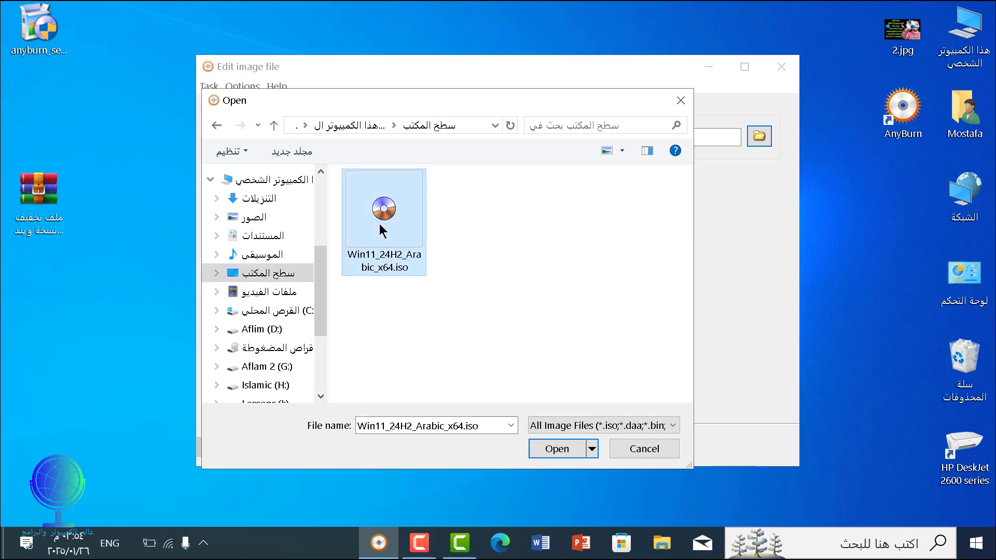
left_click(558, 449)
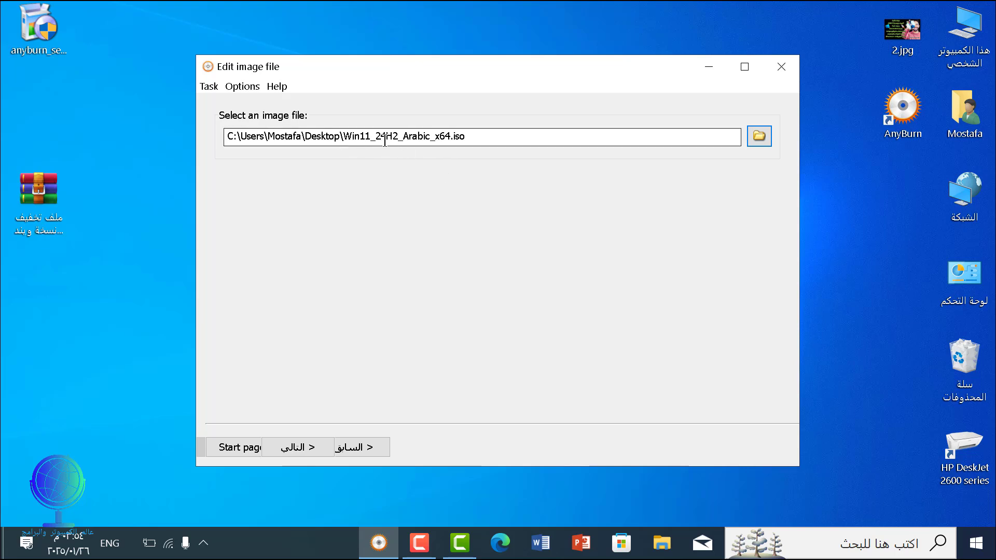
left_click(293, 448)
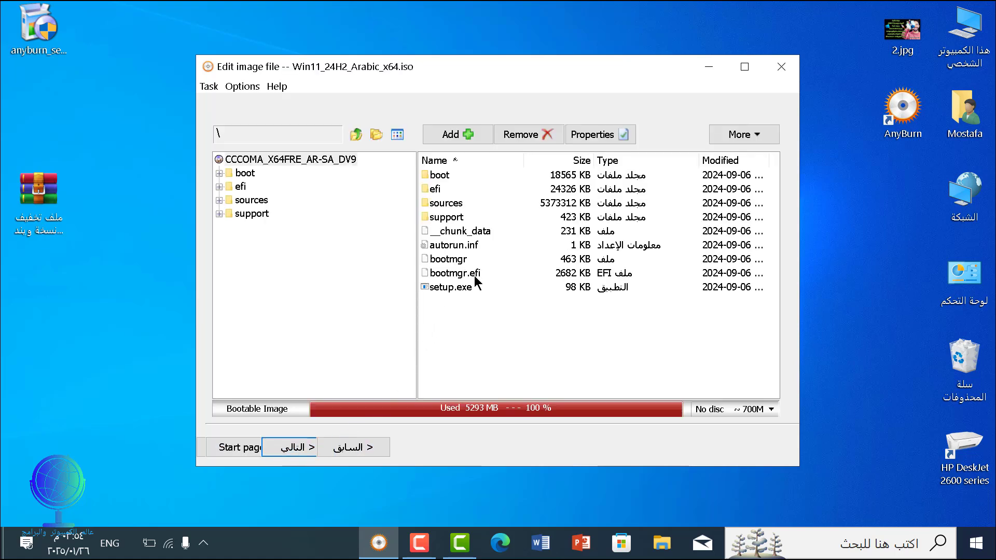
Add autounattend.xml from the desktop to the root of the Windows 11 image and select it in the file list
left_click(465, 139)
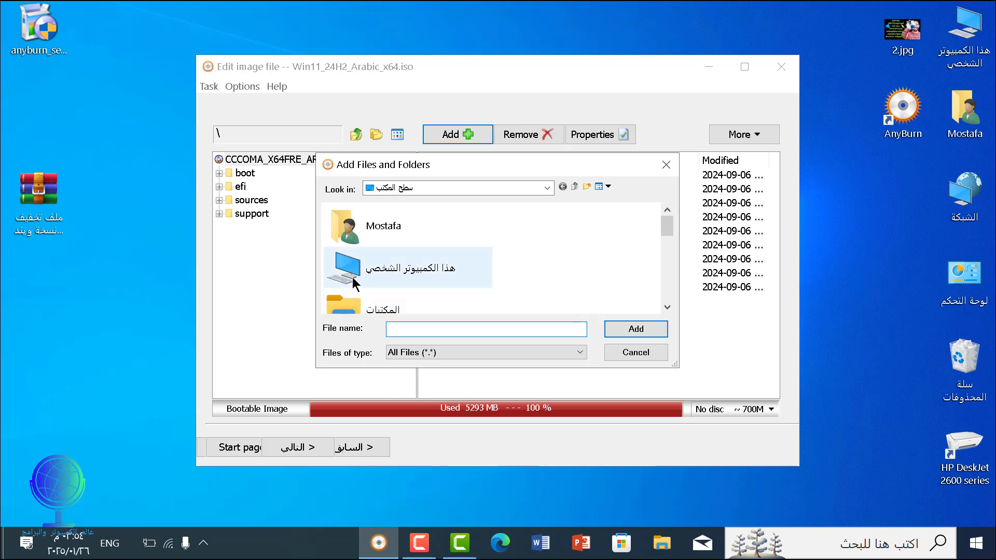
scroll(352, 277, "down", 3)
scroll(353, 277, "up", 3)
scroll(373, 281, "down", 5)
scroll(372, 280, "down", 2)
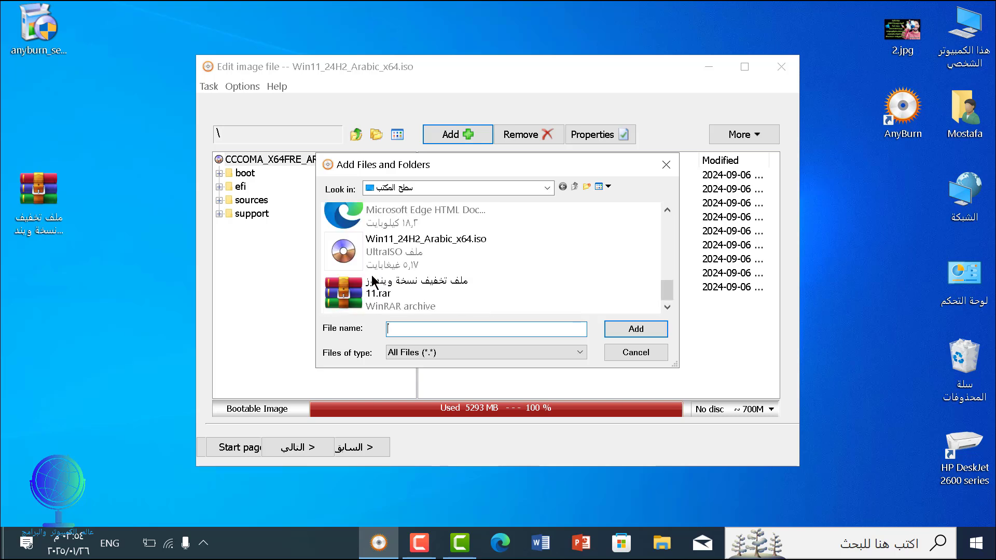
scroll(373, 279, "up", 2)
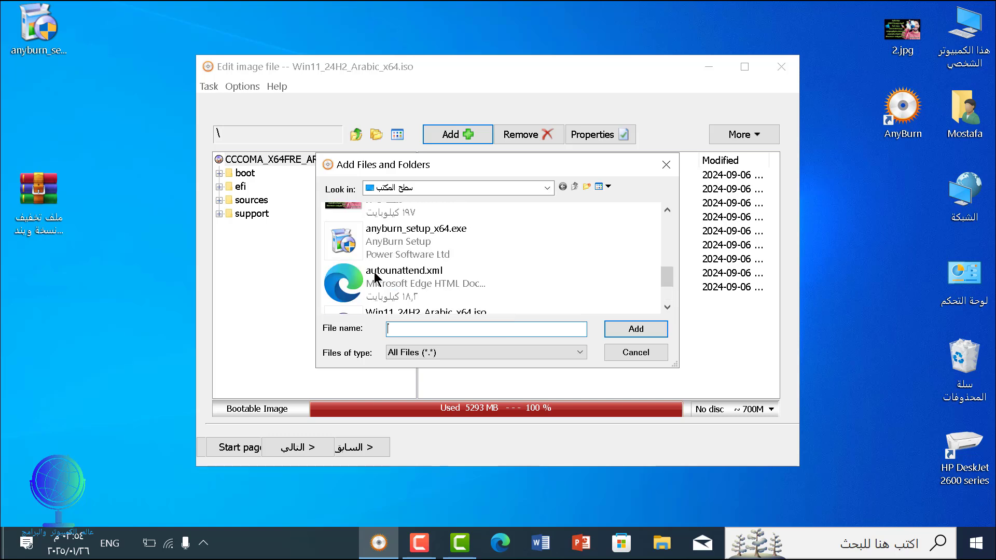
left_click(410, 288)
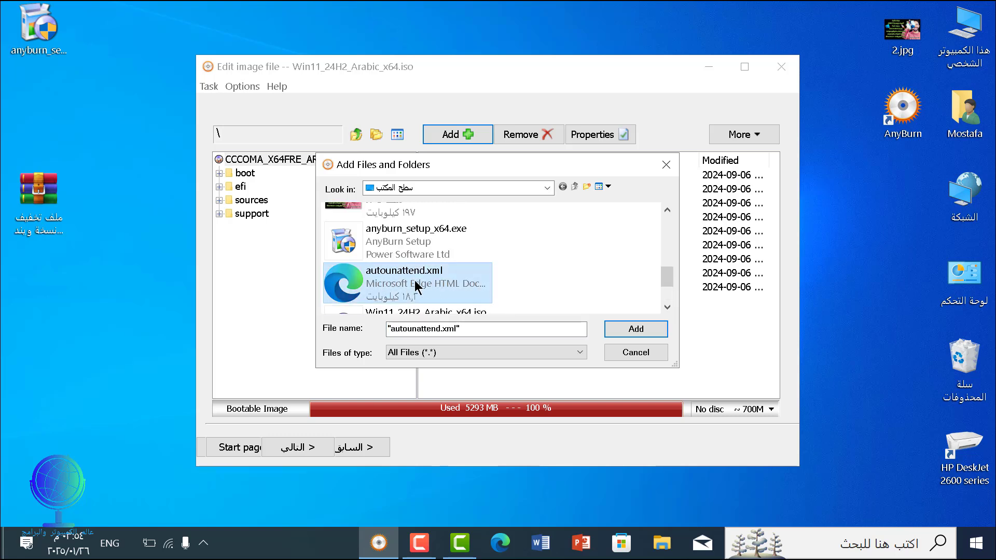
left_click(637, 330)
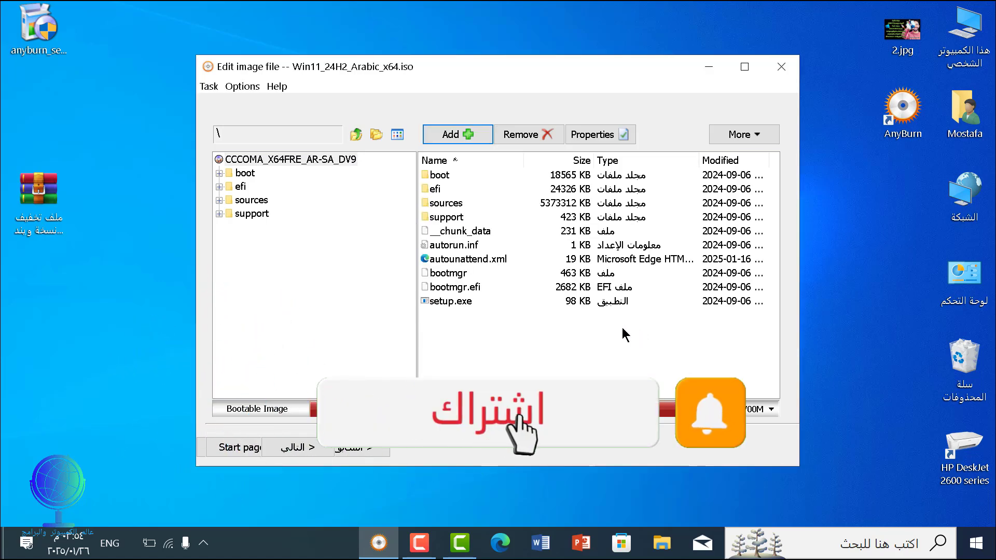
left_click(477, 259)
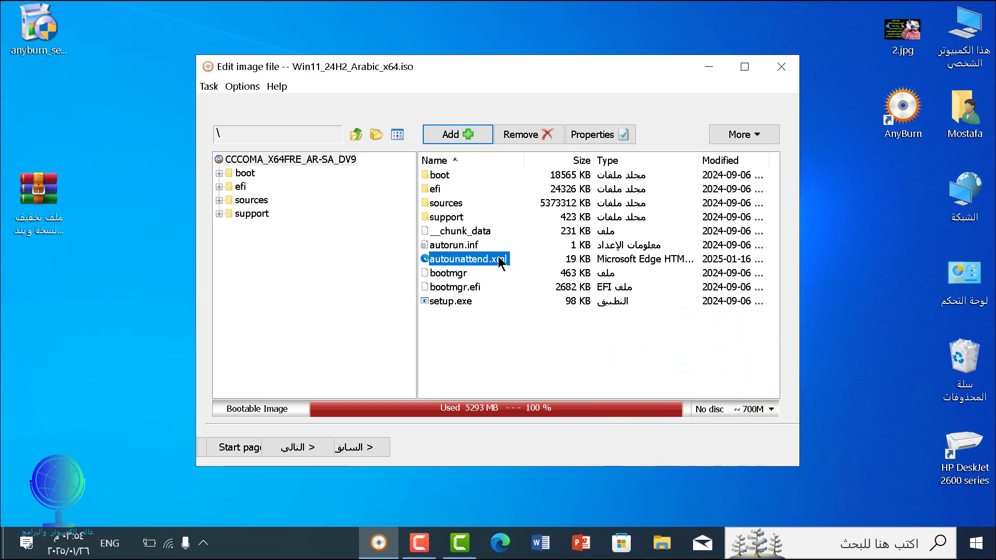
Create the edited image as a standard ISO in Documents, appending "مخففة" to Win11_24H2_Arabic_x64.iso in its name, and exit AnyBurn
left_click(302, 449)
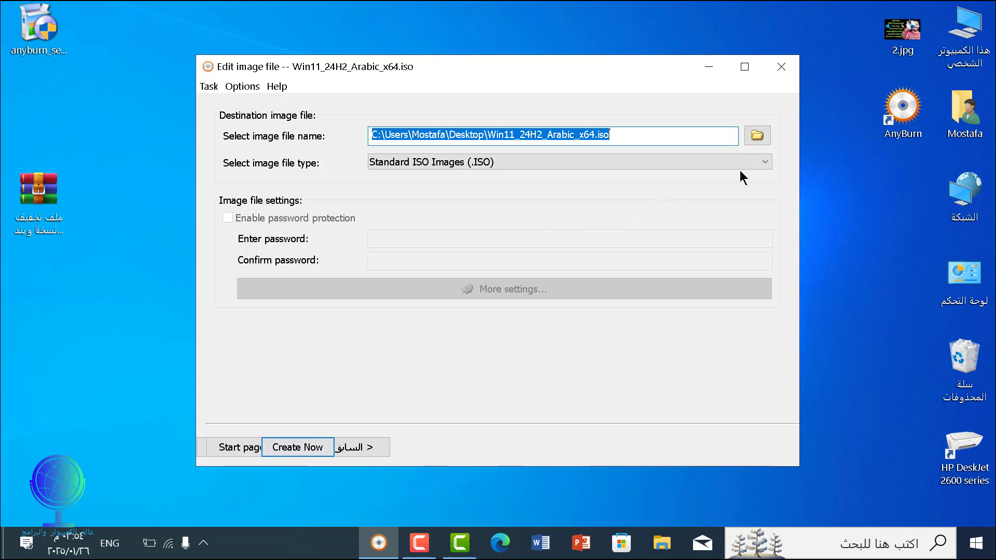
left_click(759, 139)
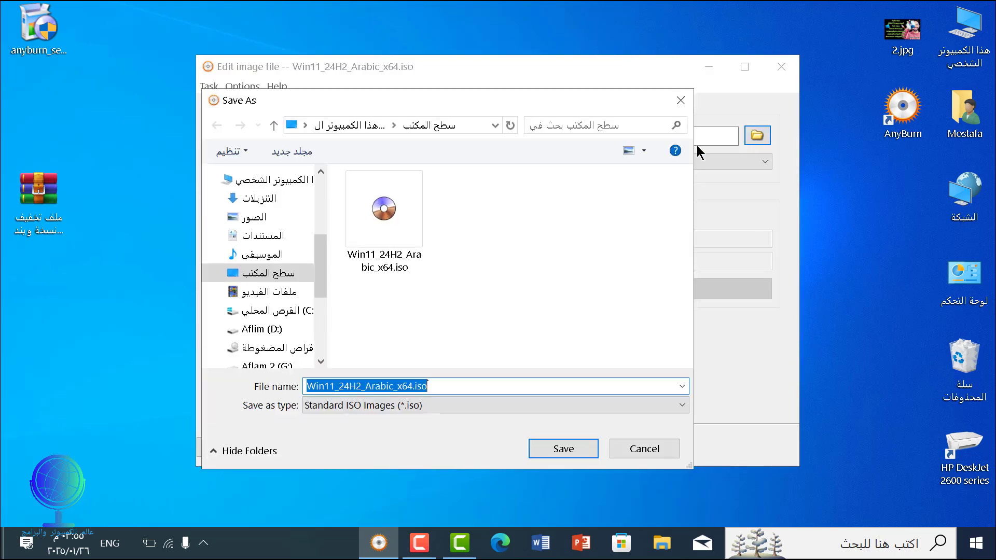
left_click(274, 239)
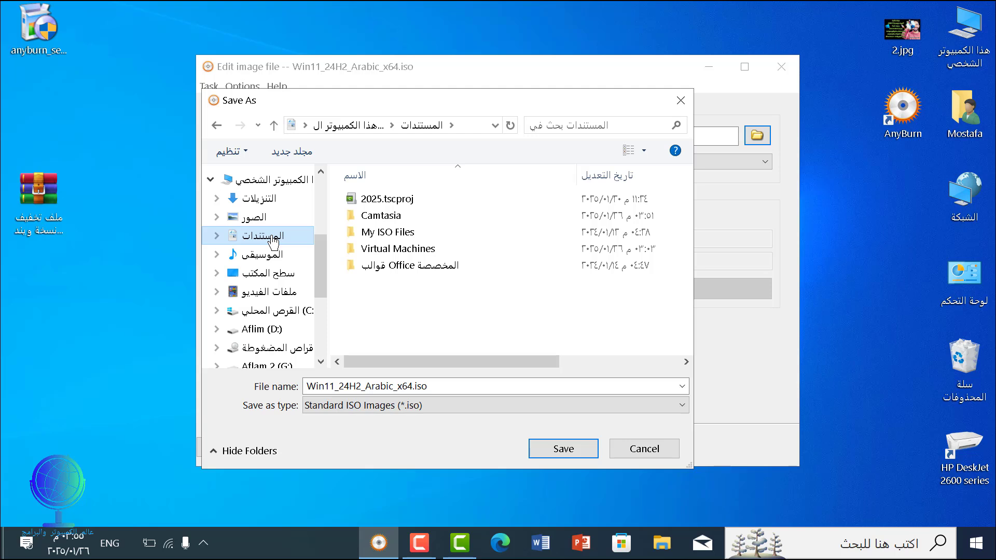
double_click(501, 386)
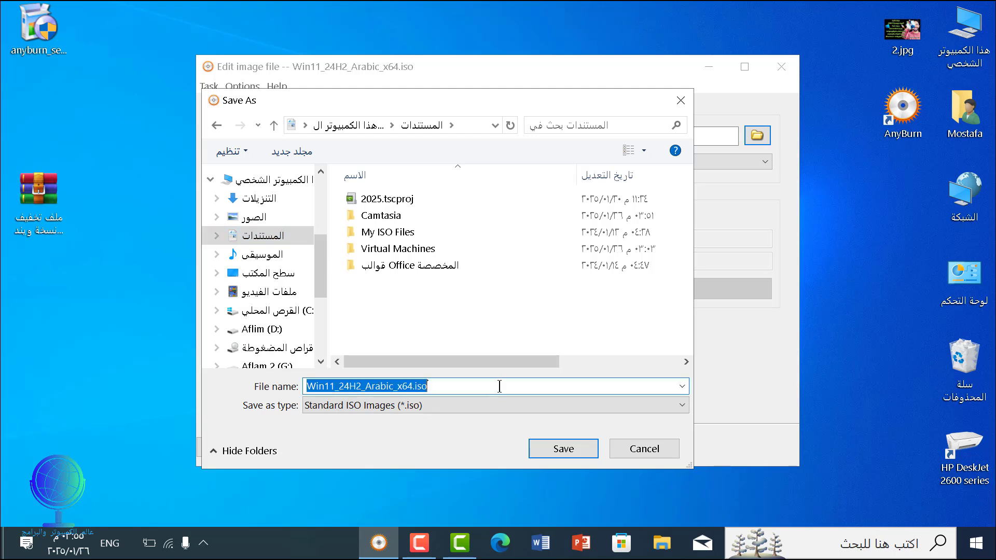
left_click(484, 380)
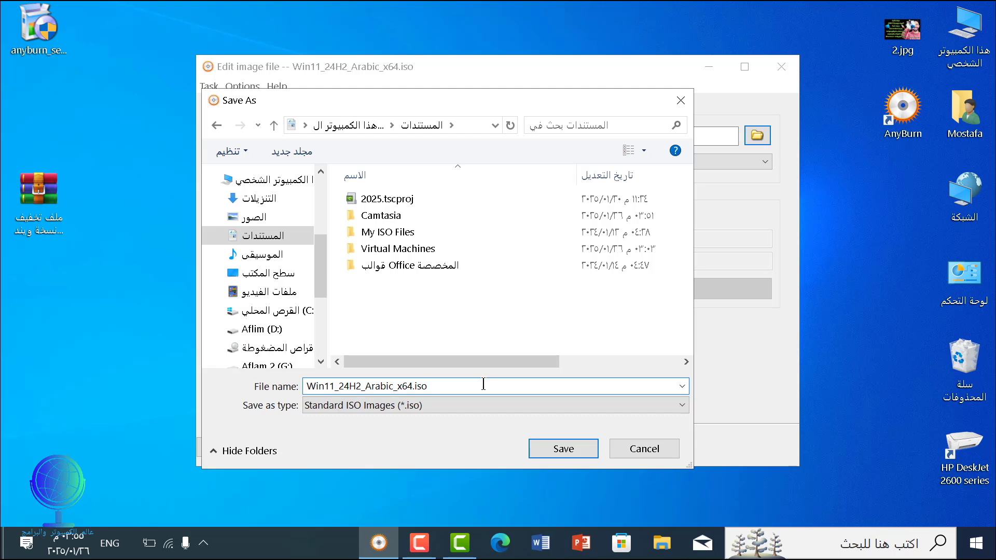
key("alt+shift")
type("خففة")
left_click(569, 458)
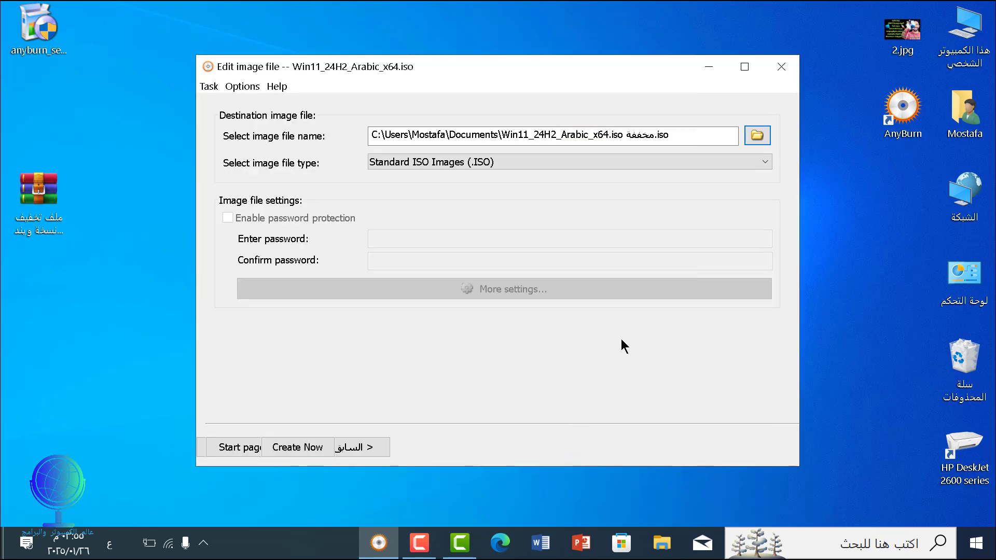
left_click(304, 448)
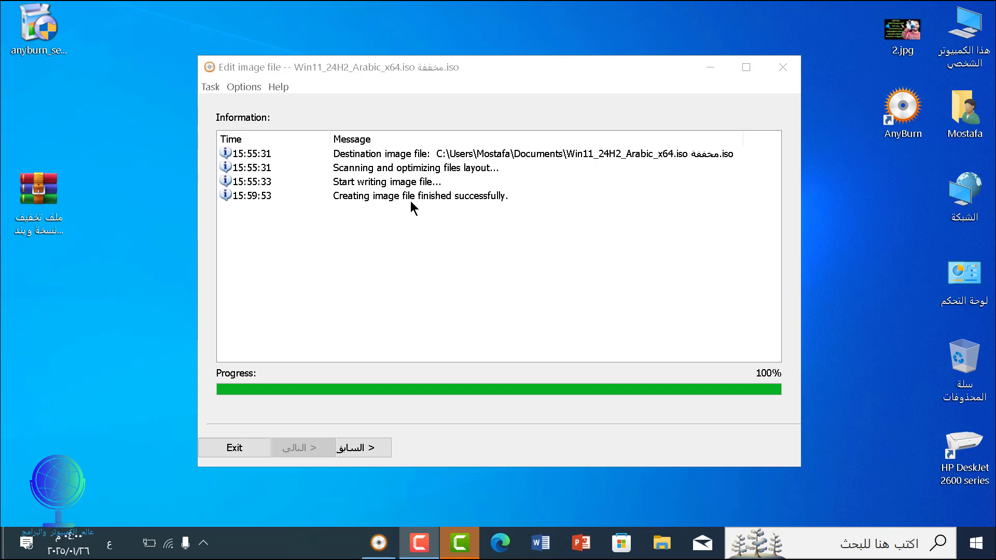
left_click(239, 447)
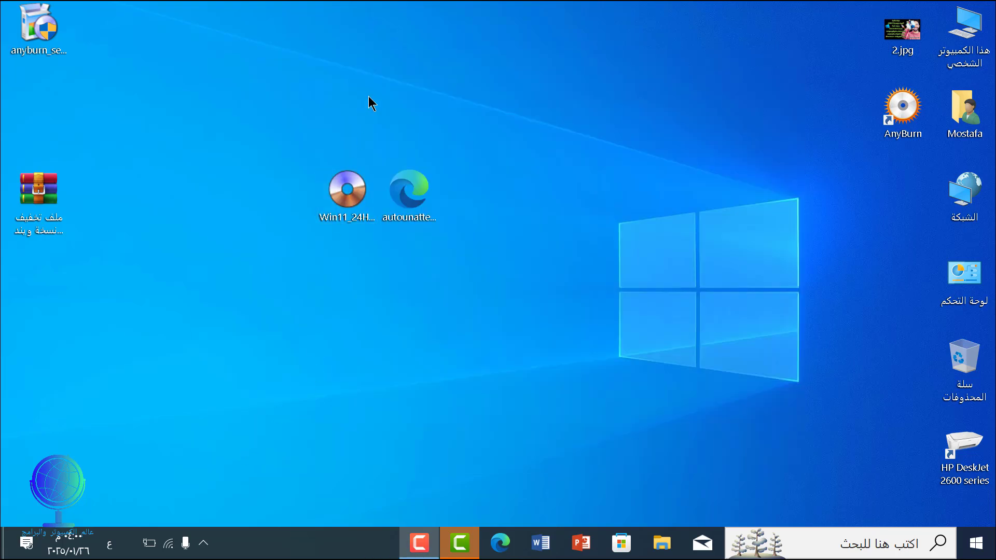
Move the new "مخففة" ISO from the Documents folder to the desktop and place it beside autounattend.xml
left_click(957, 121)
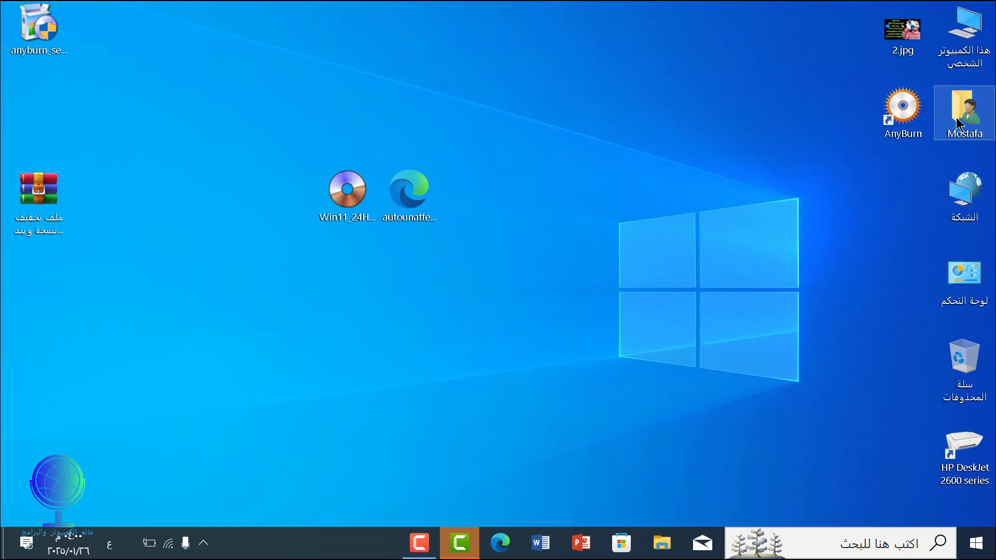
double_click(956, 120)
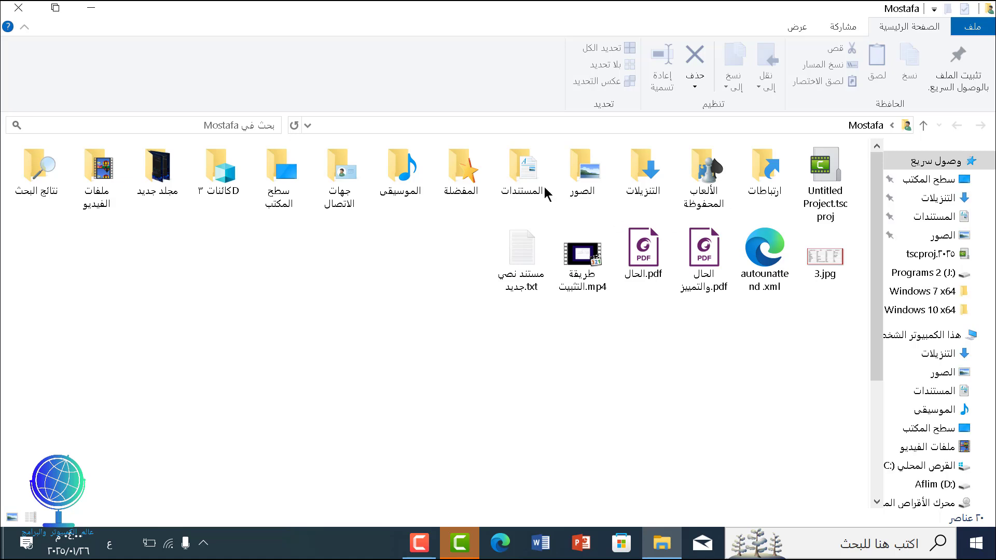
double_click(540, 182)
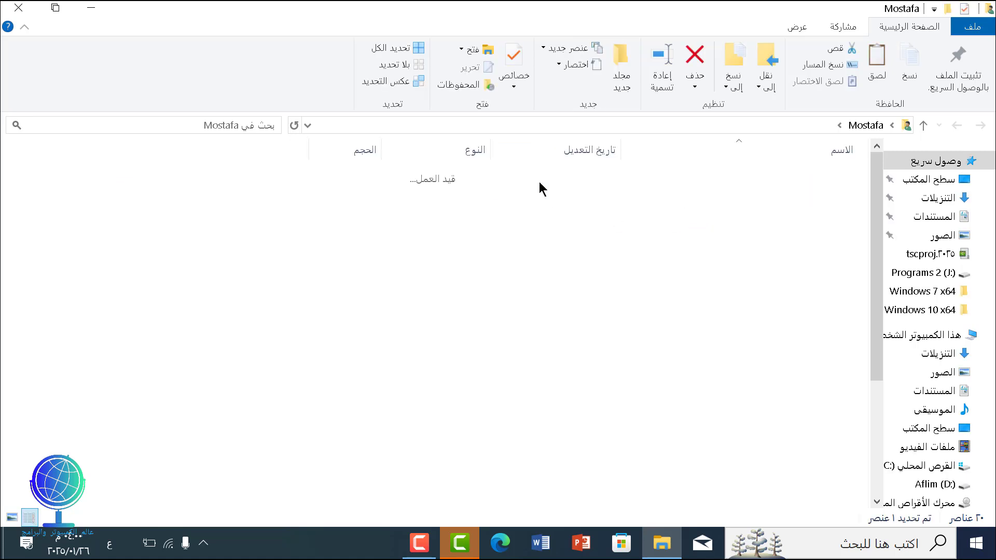
double_click(758, 257)
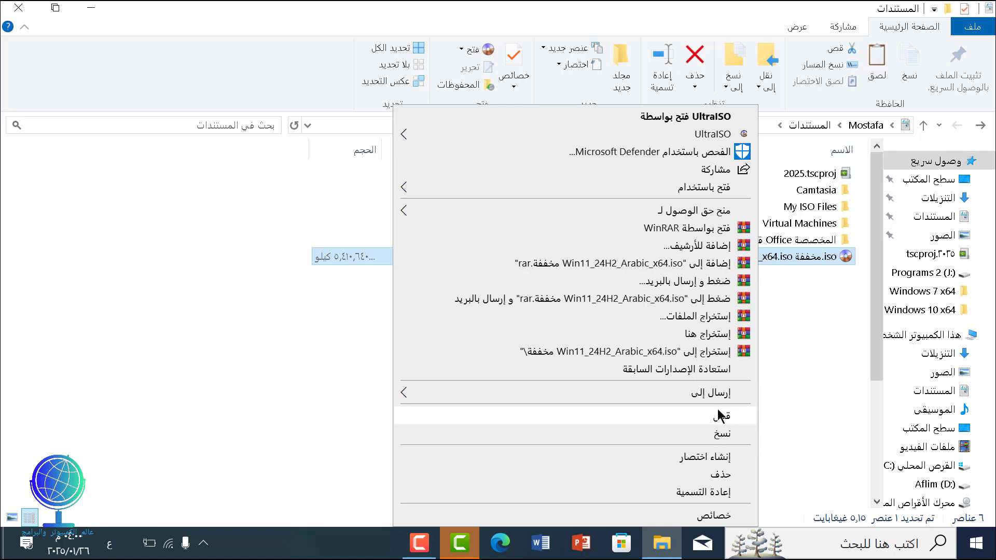
left_click(718, 418)
left_click(18, 7)
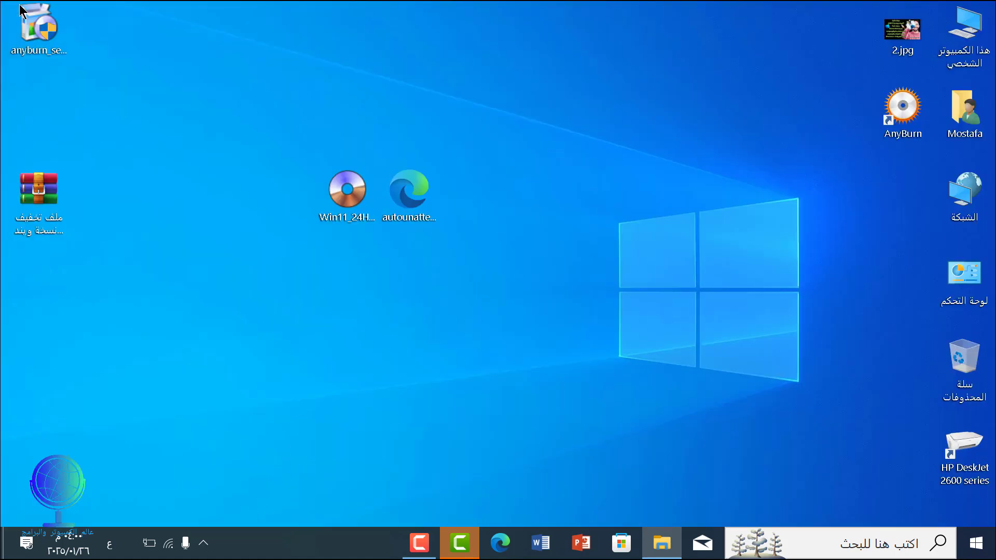
right_click(589, 188)
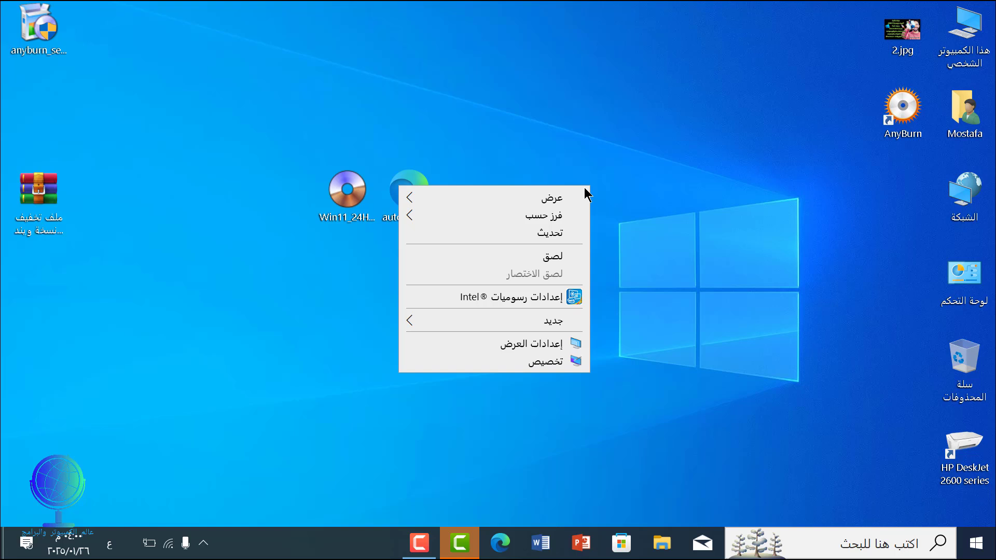
left_click(558, 256)
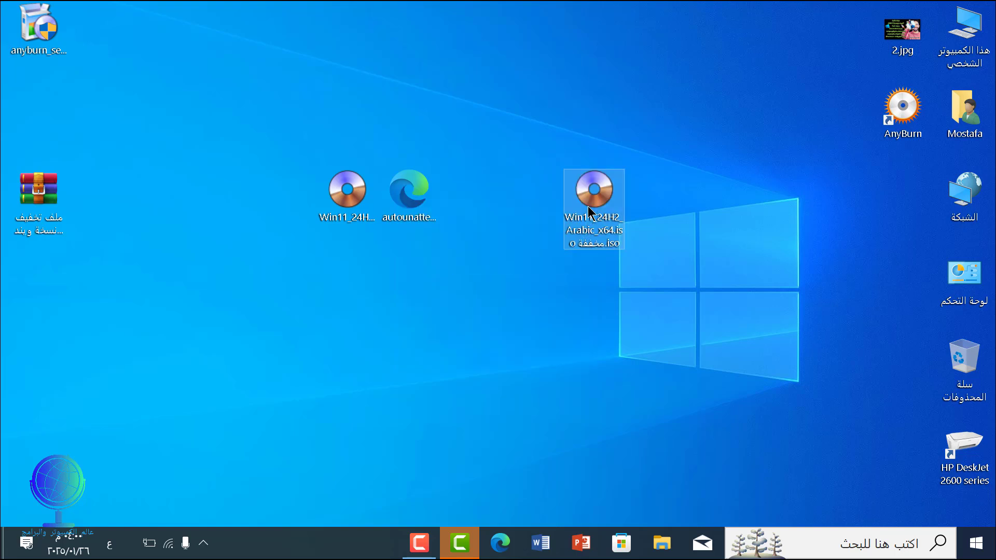
left_click_drag(587, 206, 463, 208)
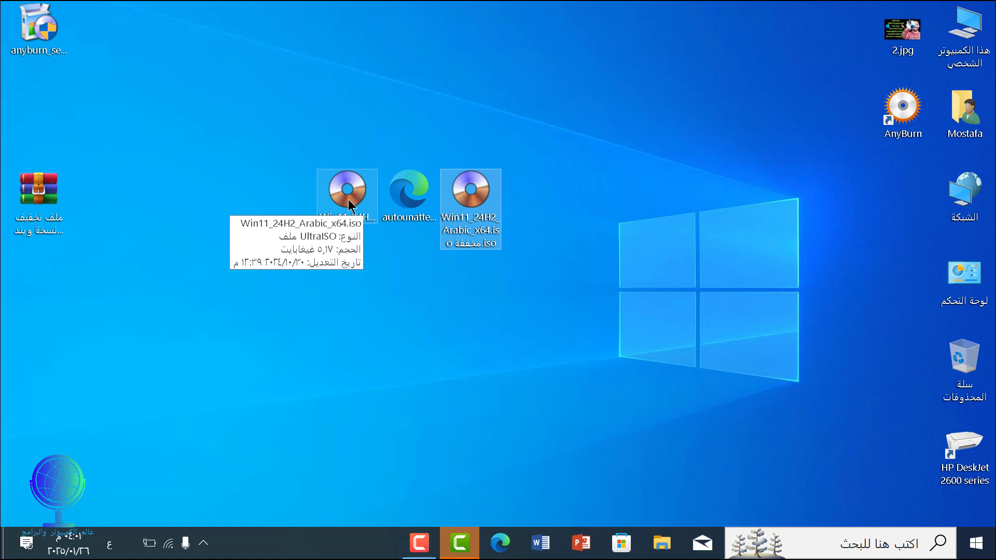
mouse_move(475, 201)
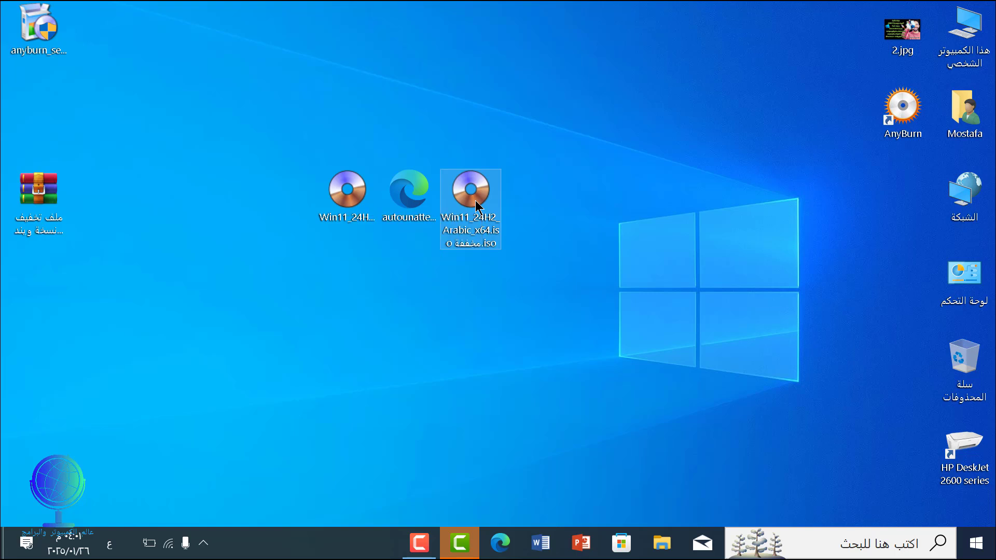
Open the "مخففة" ISO from the desktop in UltraISO, check its root for autounattend.xml, and close it
double_click(475, 200)
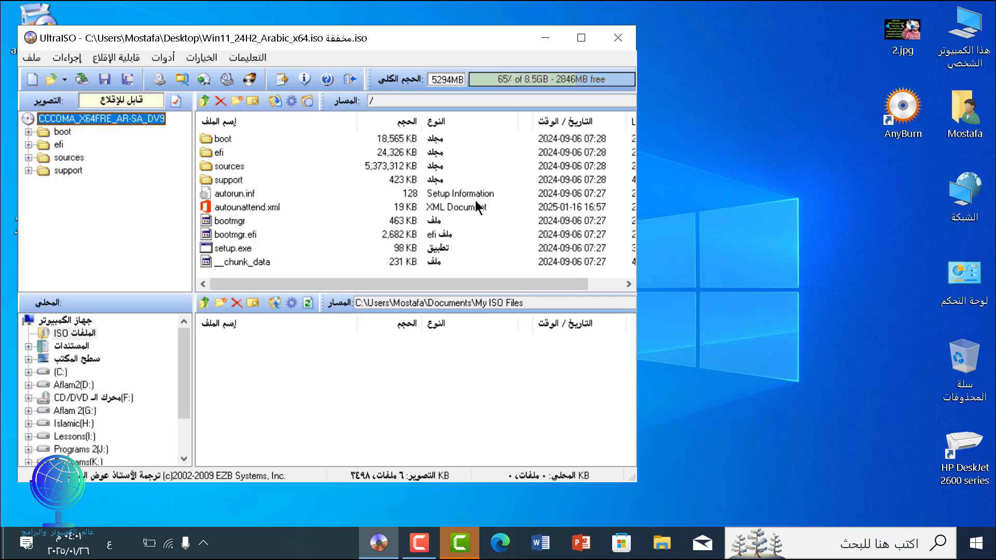
left_click(274, 207)
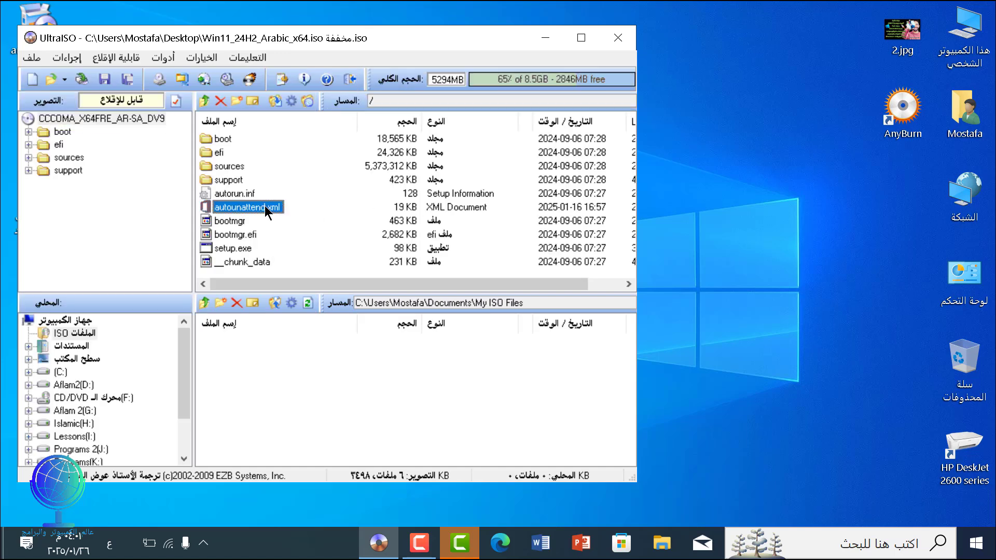
left_click_drag(508, 48, 691, 78)
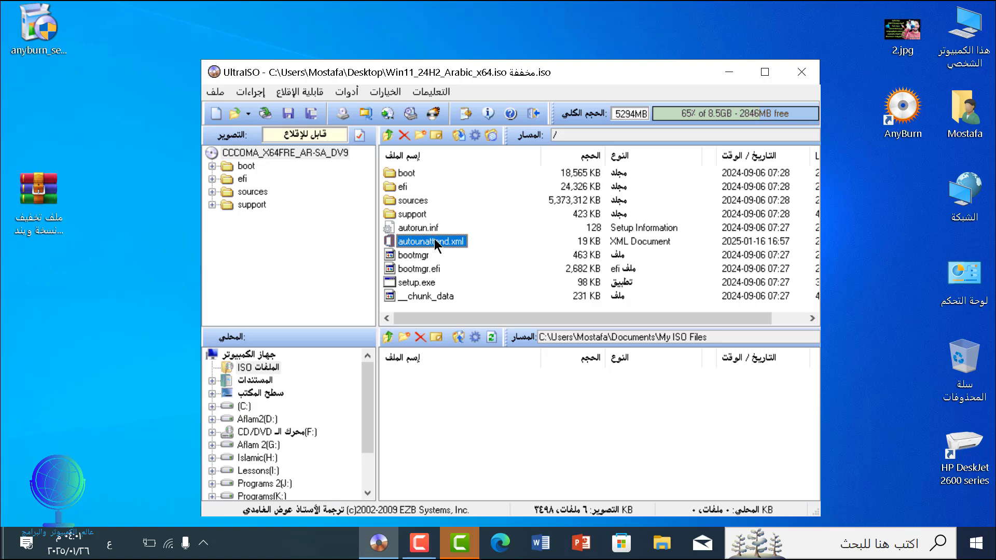
left_click(800, 76)
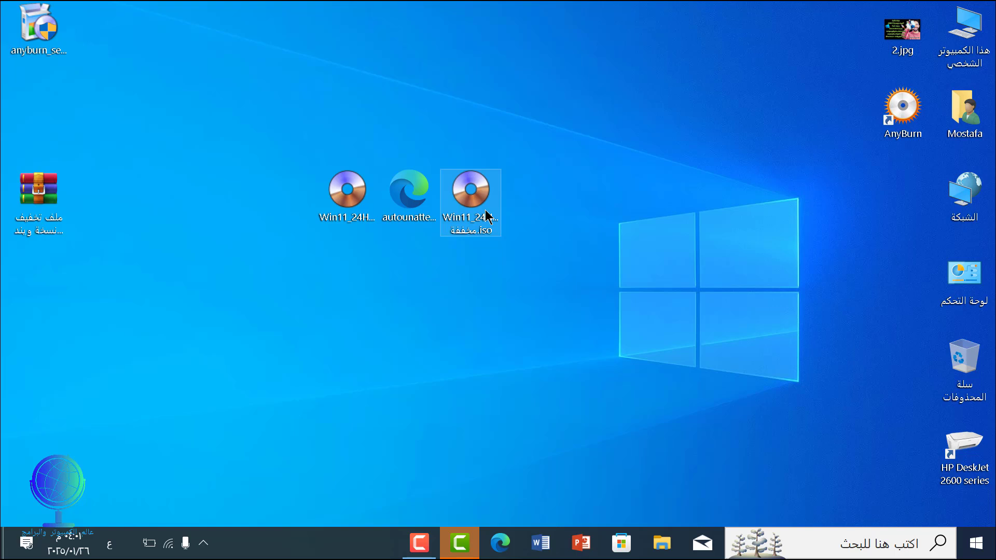
Run rufus-4.6.exe from the desktop and load the "مخففة" Windows 11 ISO from the desktop as the boot image
left_click(376, 80)
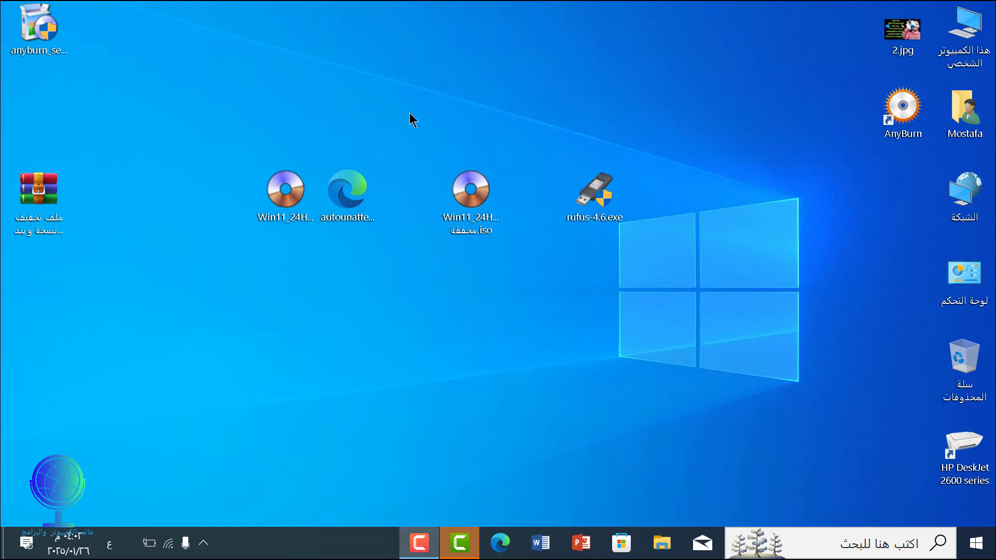
left_click(602, 197)
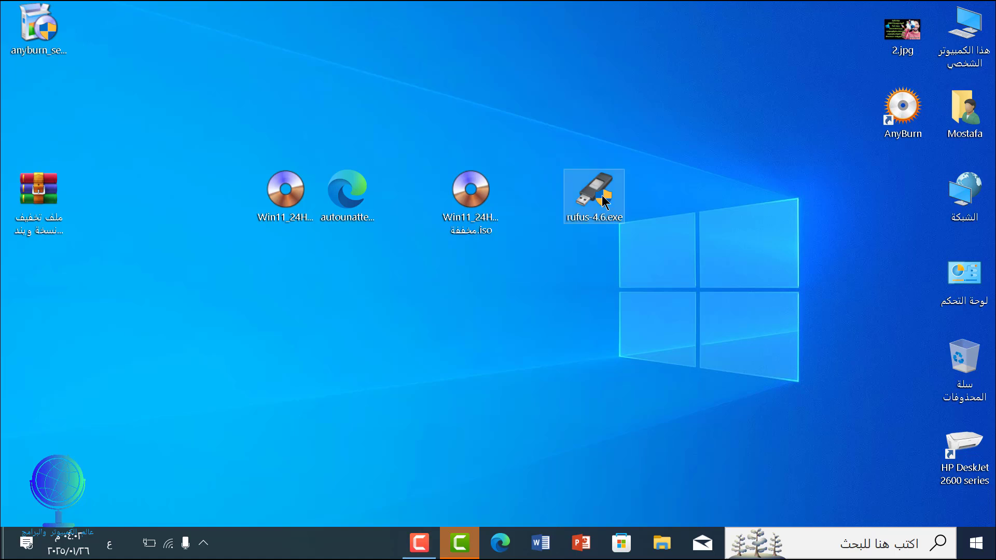
double_click(603, 201)
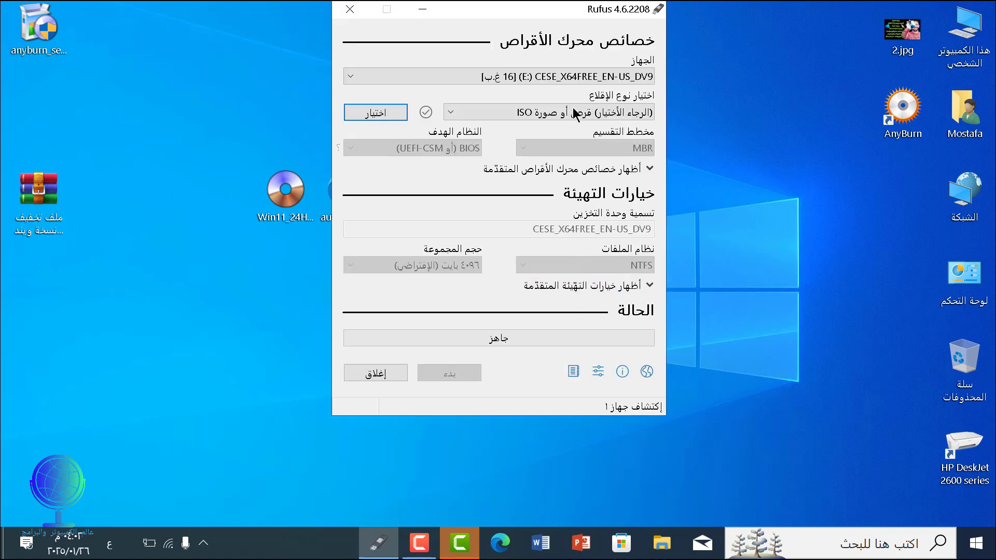
left_click_drag(552, 13, 596, 95)
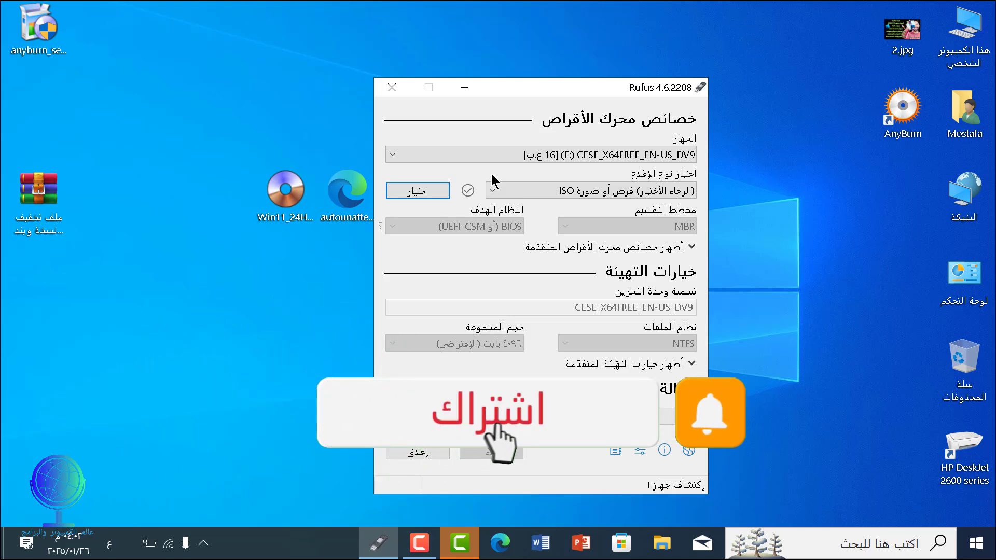
left_click(418, 191)
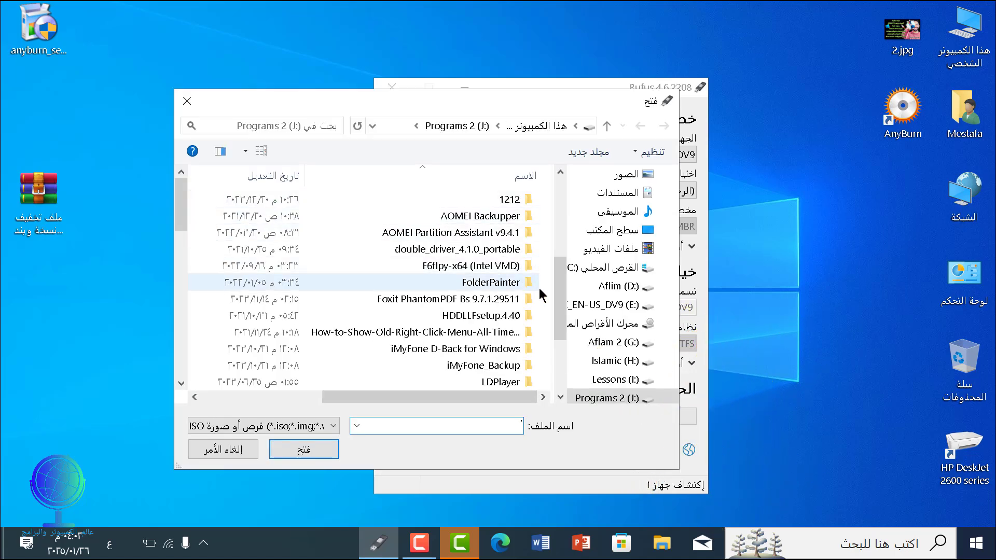
left_click(601, 231)
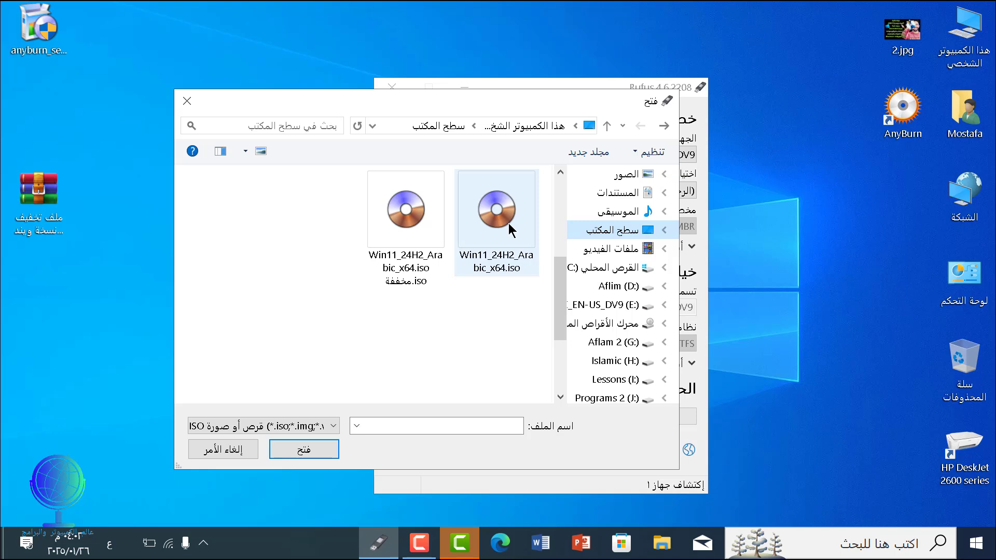
left_click(419, 223)
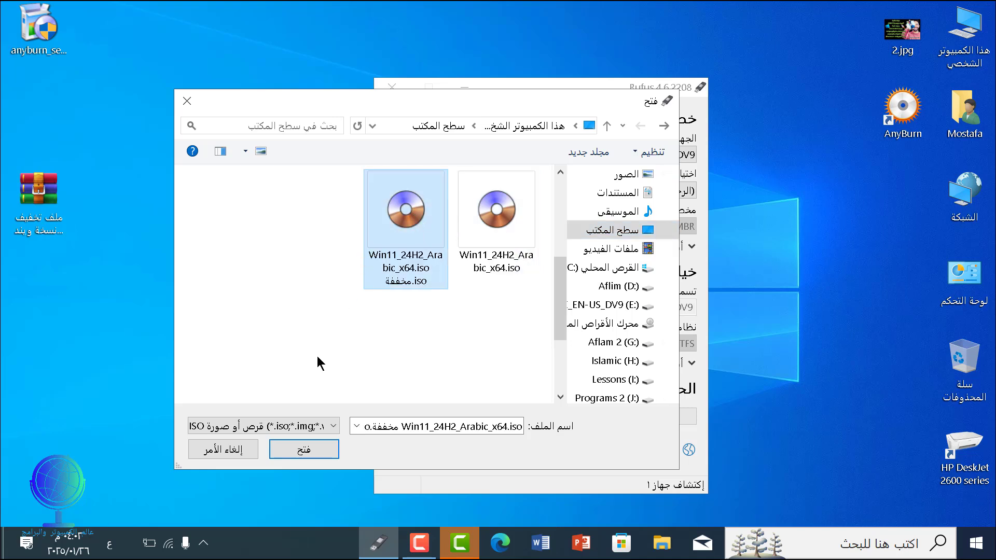
left_click(313, 449)
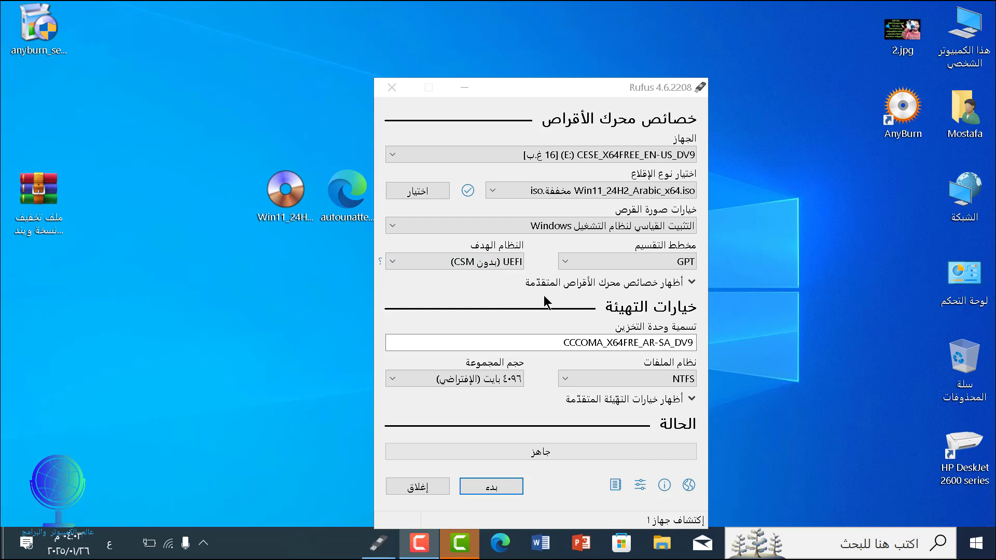
Try the MBR partition scheme and return the setting to GPT
left_click(648, 261)
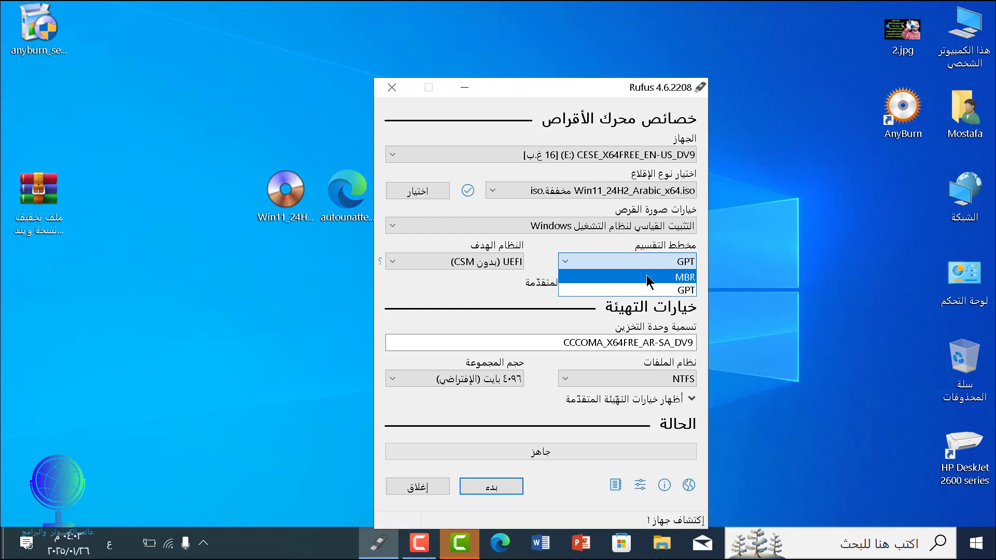
left_click(647, 277)
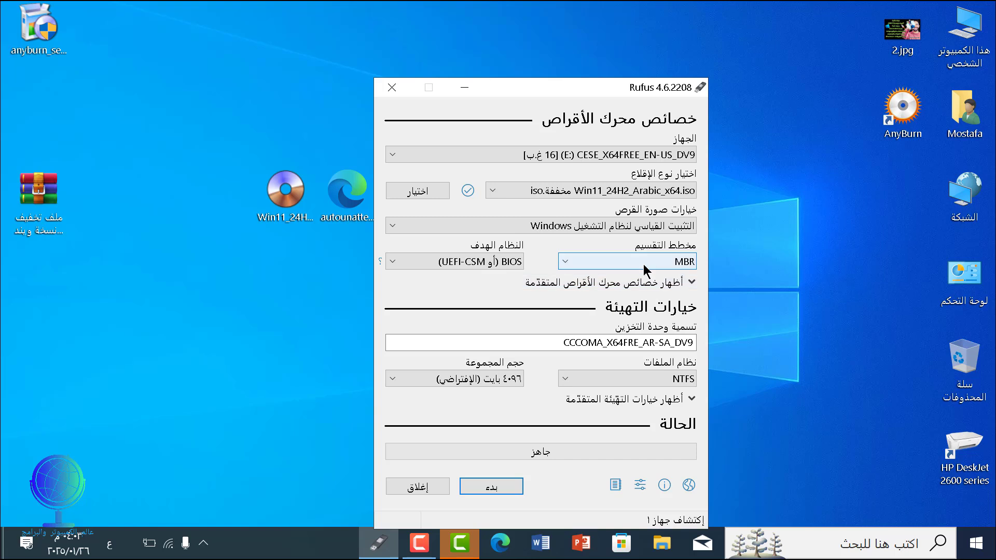
left_click(645, 269)
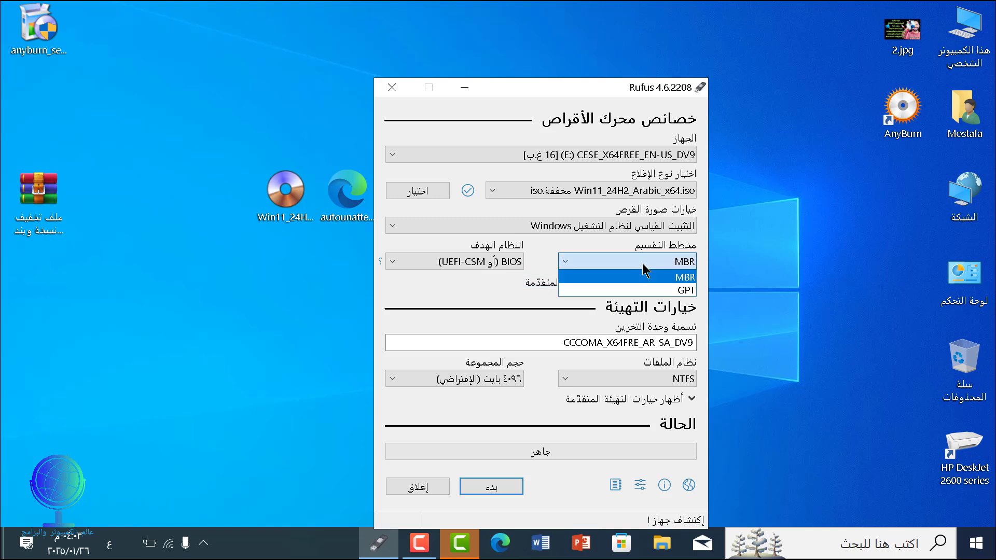
left_click(640, 289)
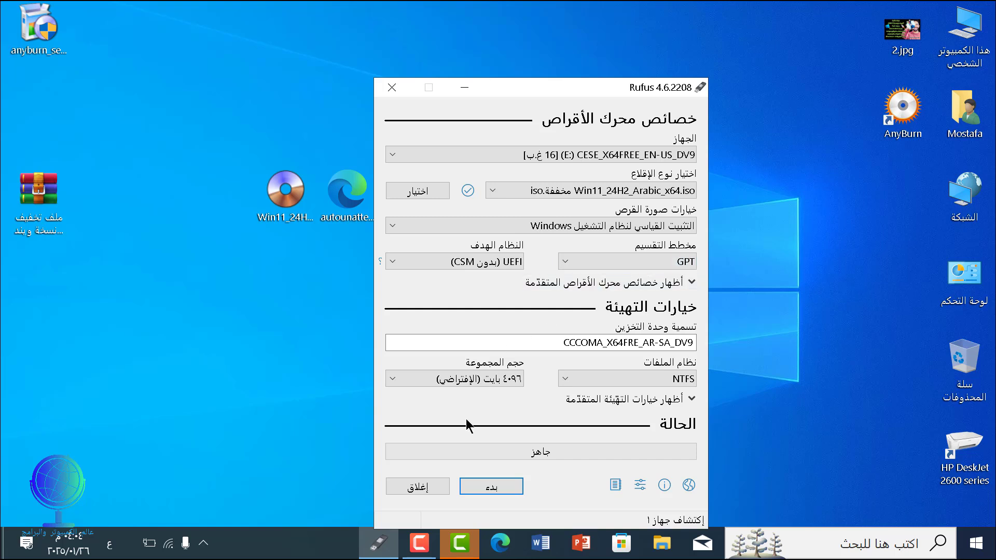
Write the image to USB drive E: with removal of the online Microsoft account requirement cleared, accept erasing its data, and close Rufus
left_click(495, 488)
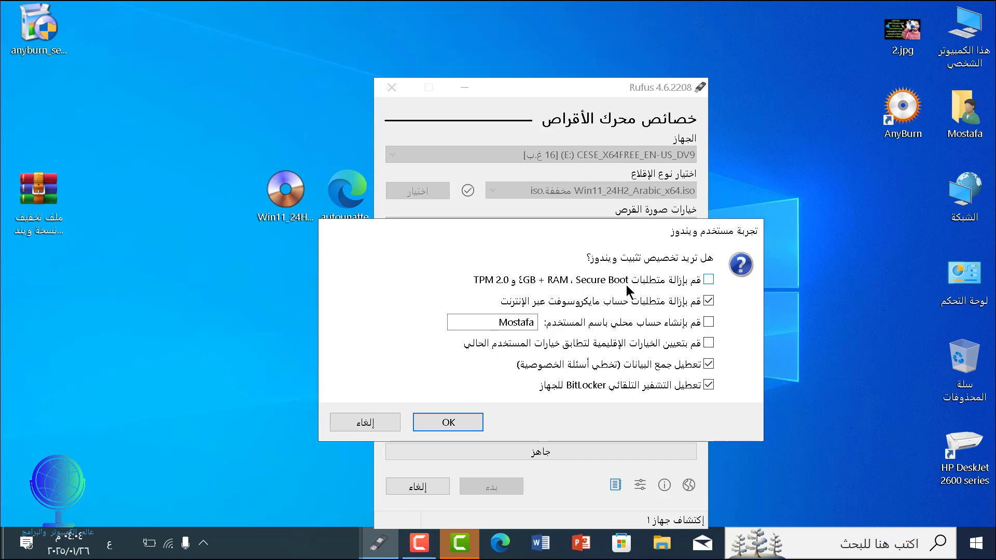
left_click(708, 301)
left_click(466, 423)
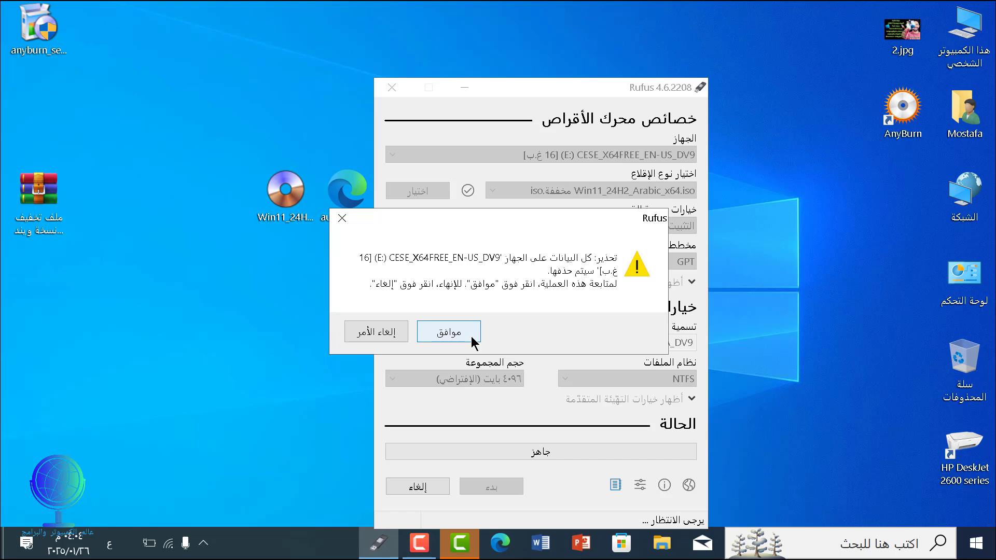
left_click(468, 338)
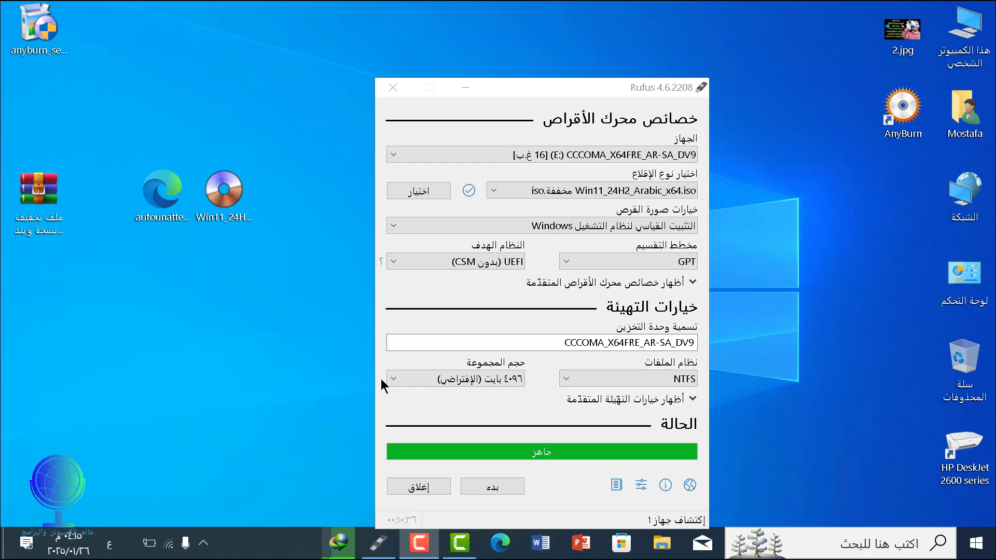
left_click(426, 491)
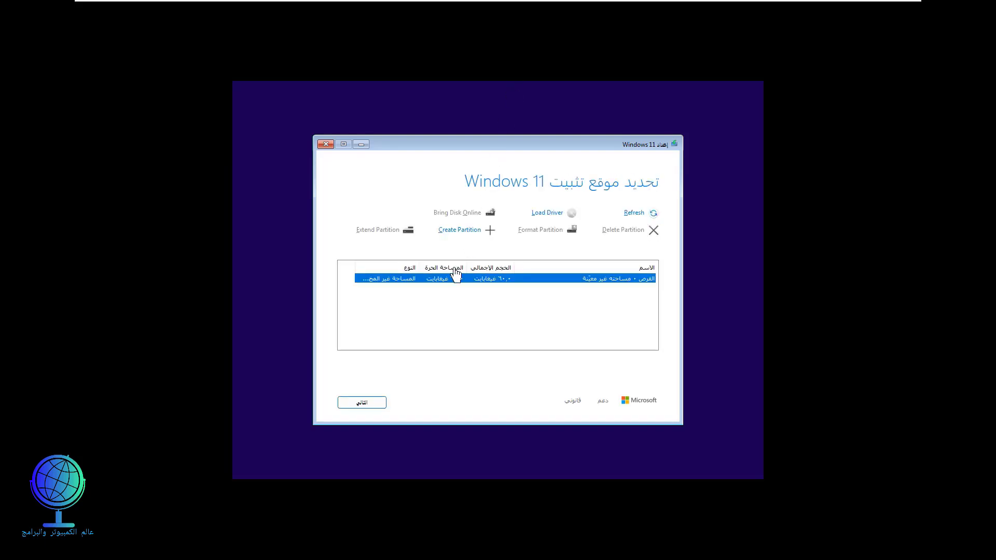
In Windows 11 Setup, create a 61438 MB partition from Disk 0's unallocated space and continue the installation on primary partition 3
left_click(448, 282)
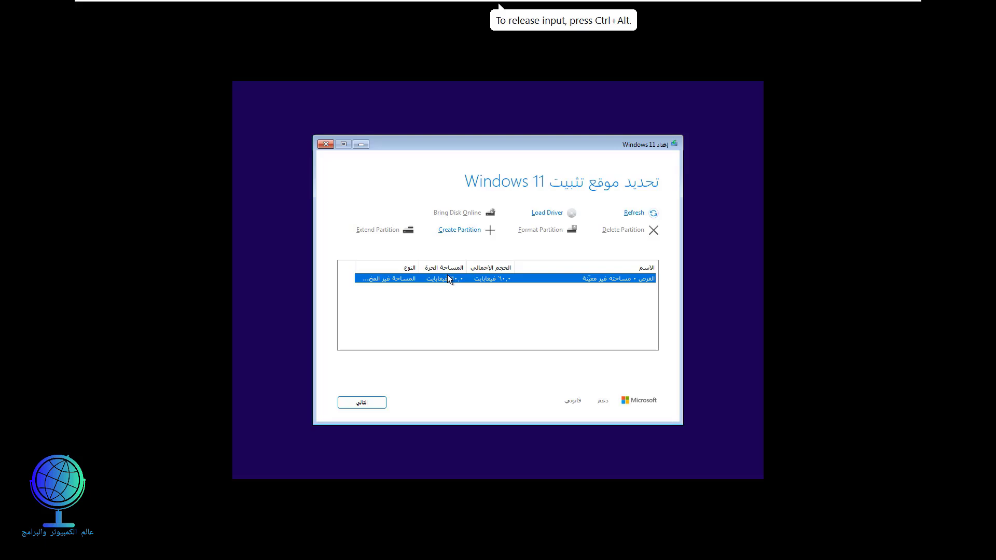
left_click(465, 232)
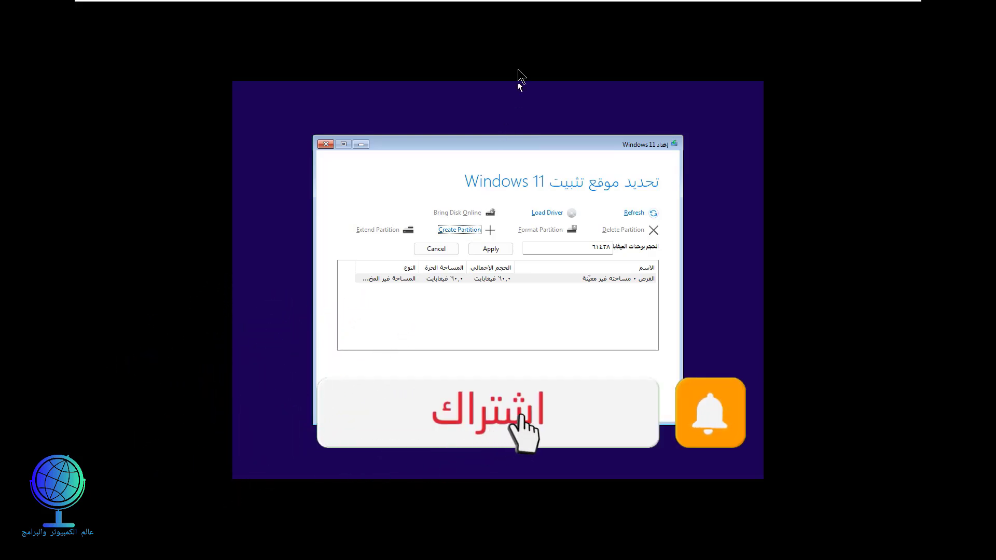
left_click(494, 250)
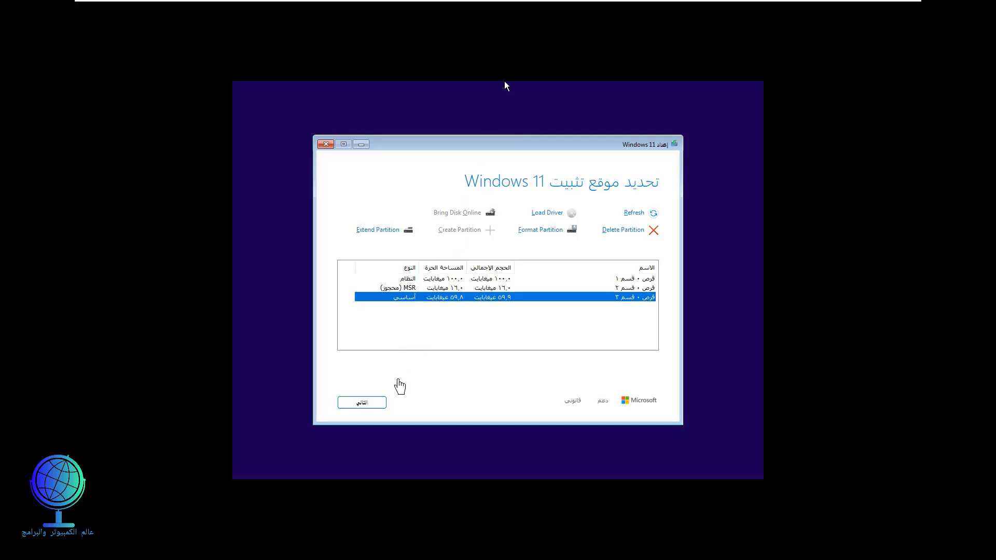
left_click(375, 409)
left_click(375, 408)
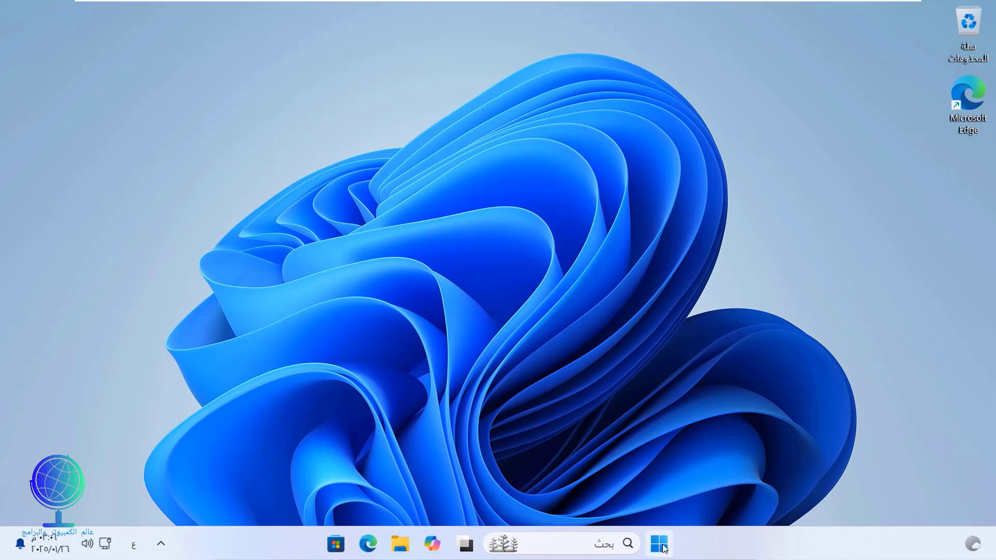
Examine the full list of installed apps in the new Windows 11 system and return to the desktop
left_click(659, 543)
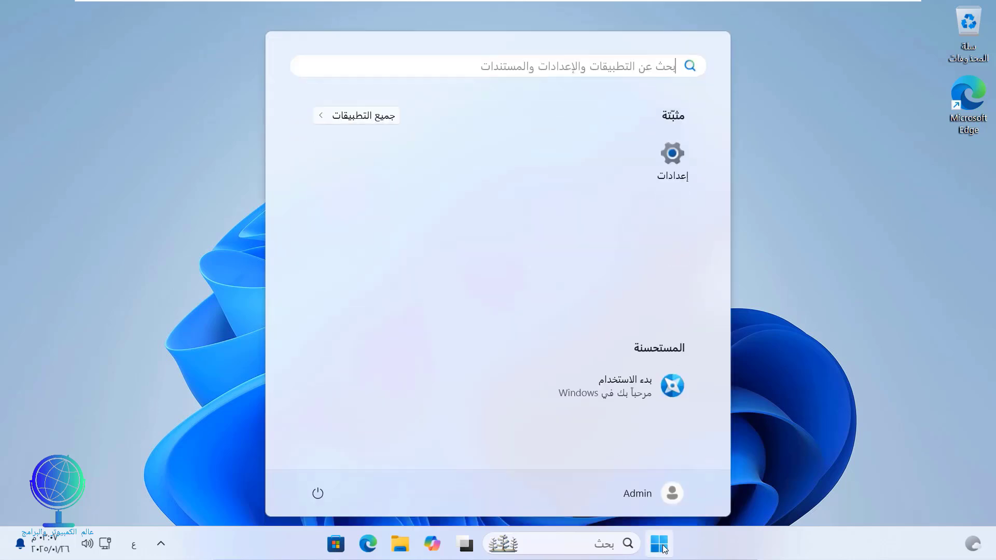
left_click(387, 121)
scroll(422, 165, "down", 5)
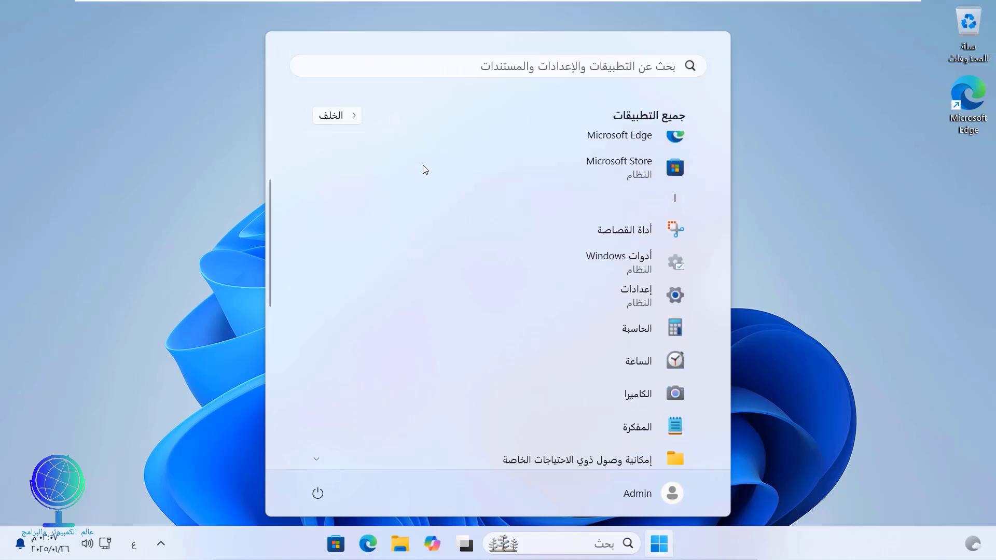
scroll(426, 169, "down", 5)
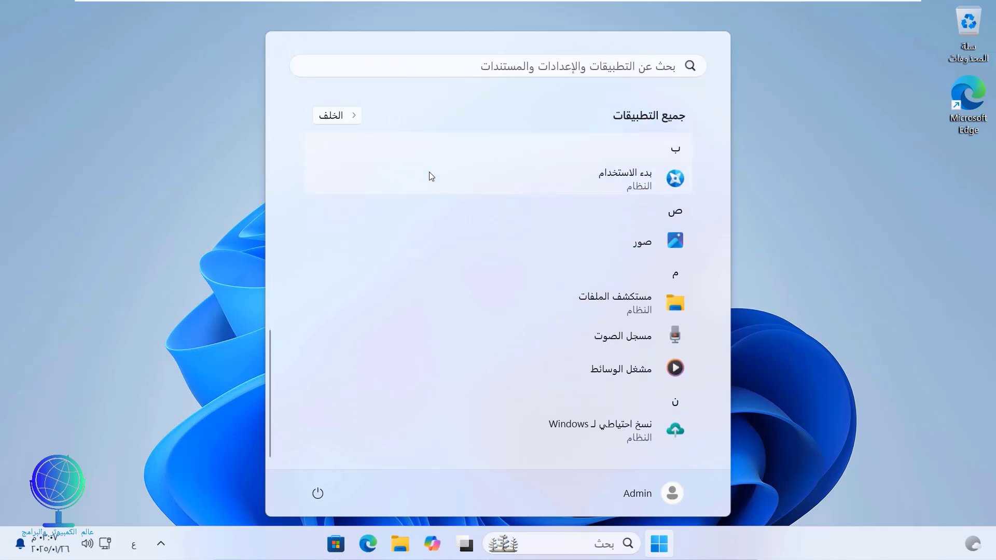
scroll(440, 195, "up", 10)
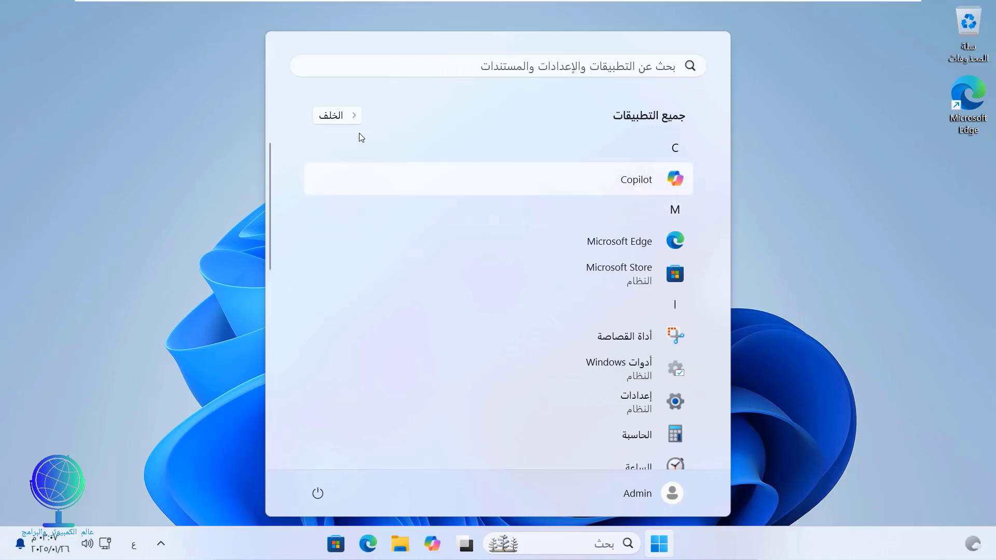
left_click(351, 116)
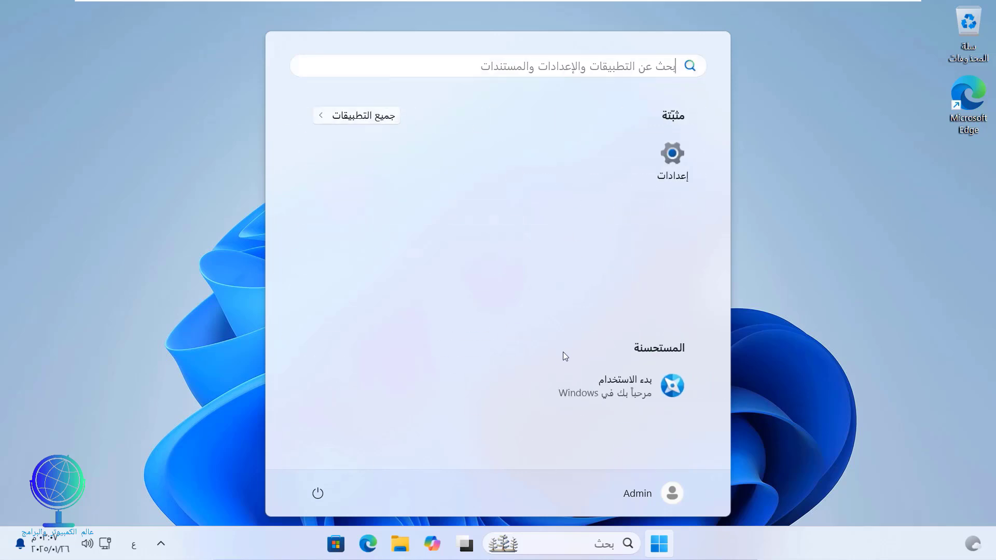
left_click(797, 162)
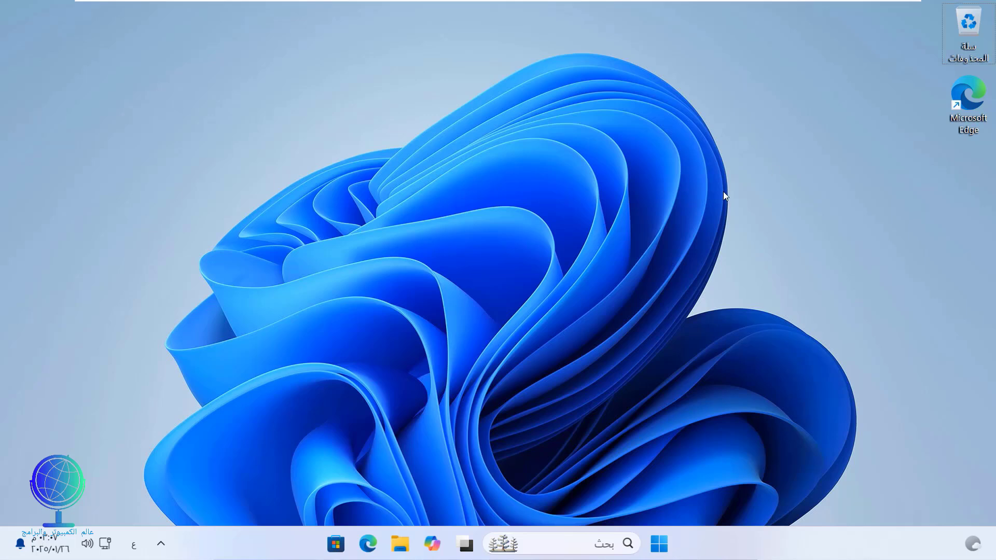
Run winver to check the installed Windows edition and build, and move the About Windows window to the middle of the desktop
key("super+r")
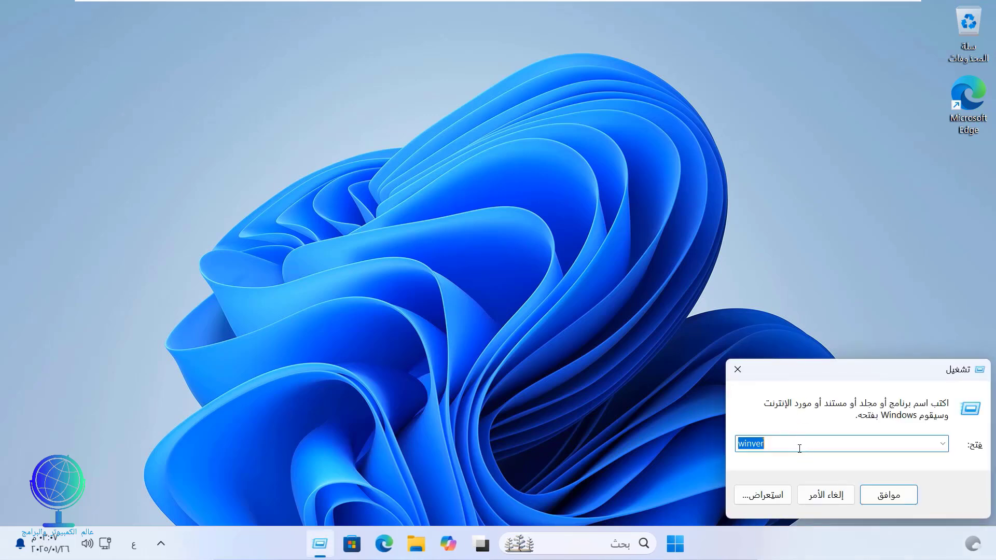
left_click(889, 495)
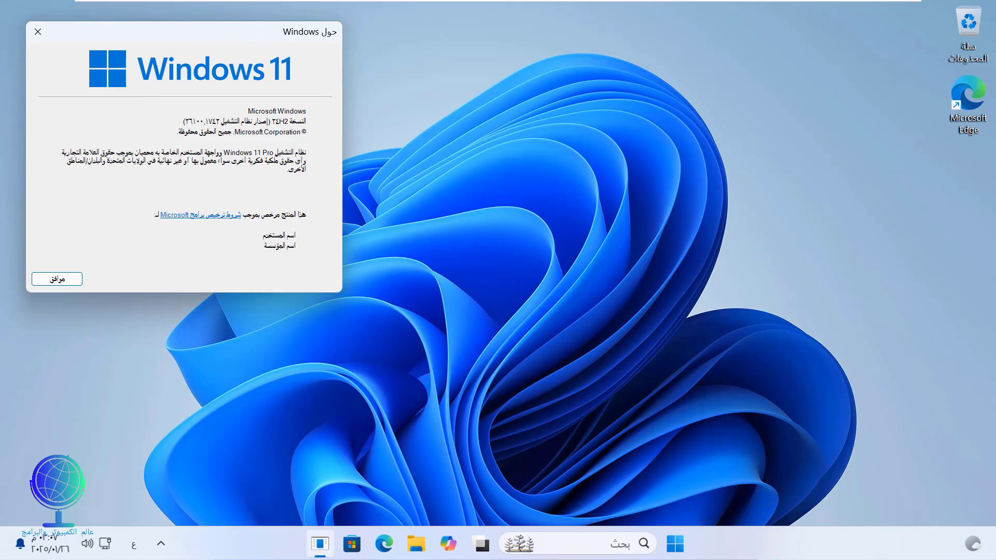
left_click_drag(207, 38, 521, 146)
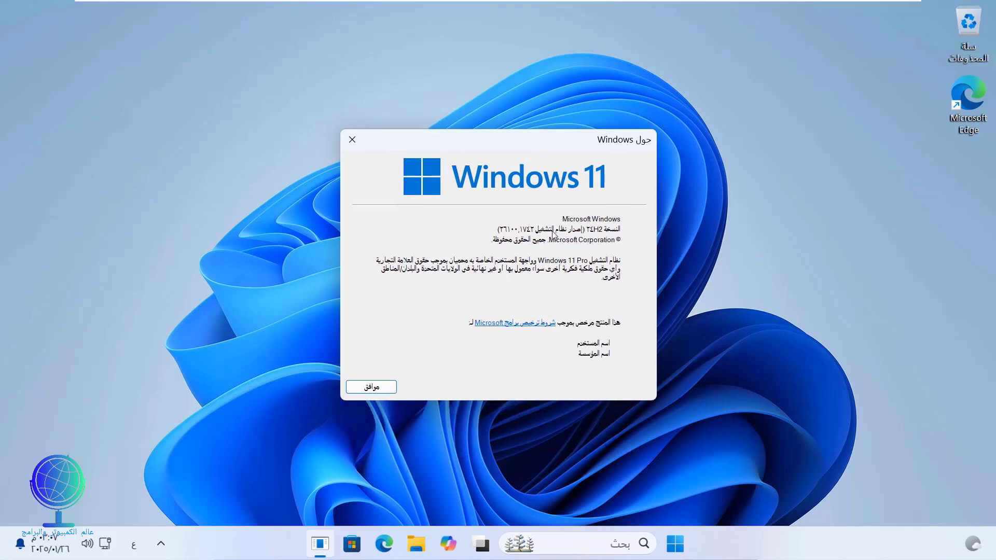